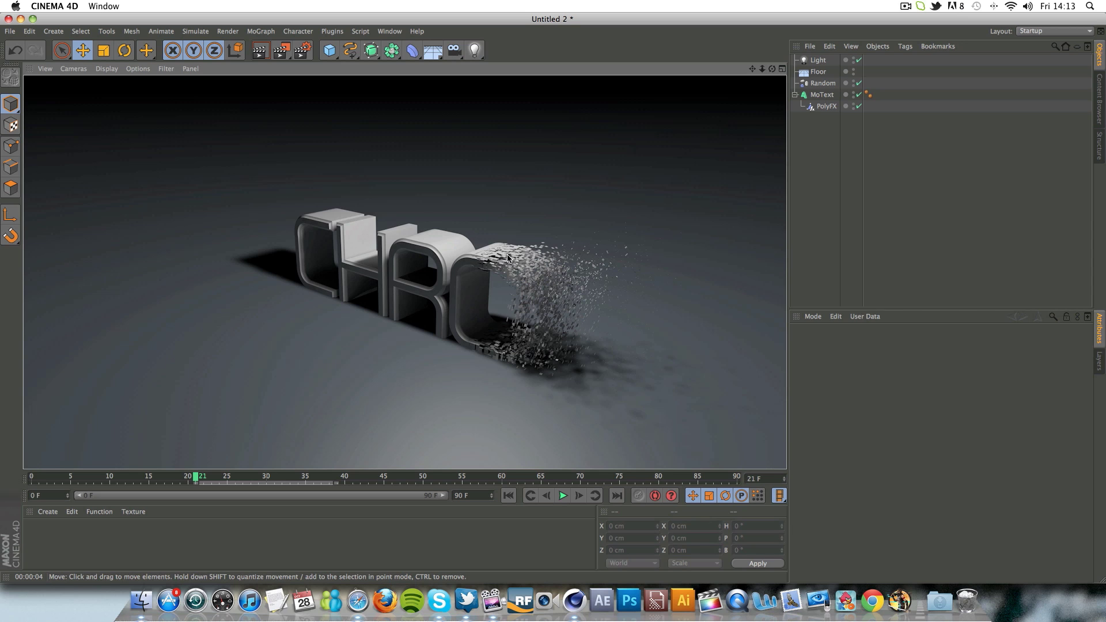
# Step: View the animation particles.c4d project's shattering text at about frame 69, and return to the Untitled 2 project
pyautogui.click(389, 31)
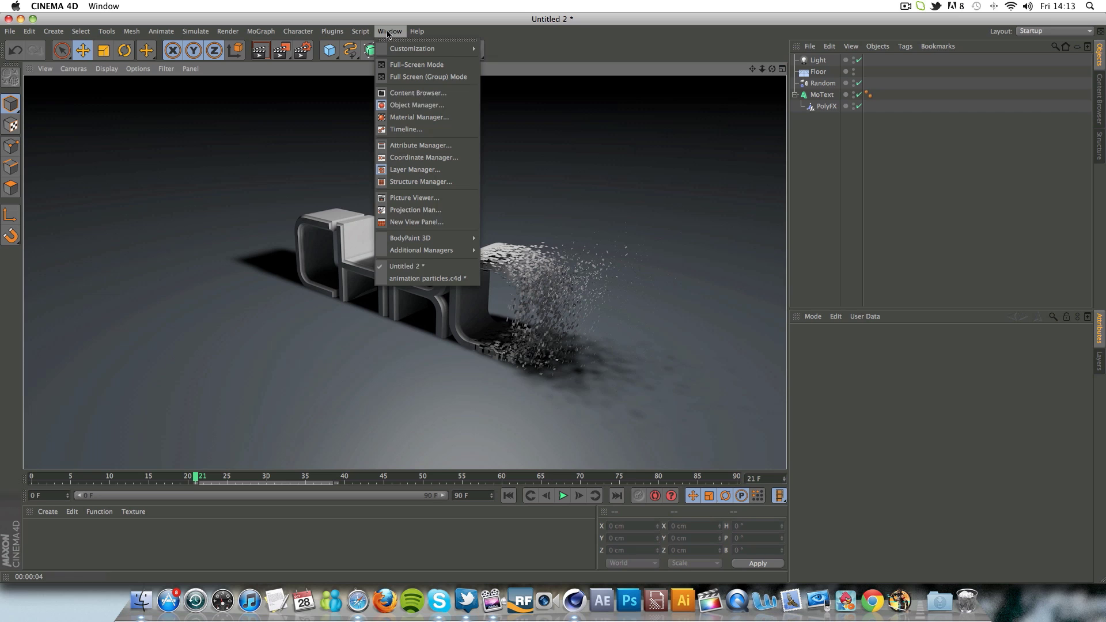
pyautogui.click(425, 278)
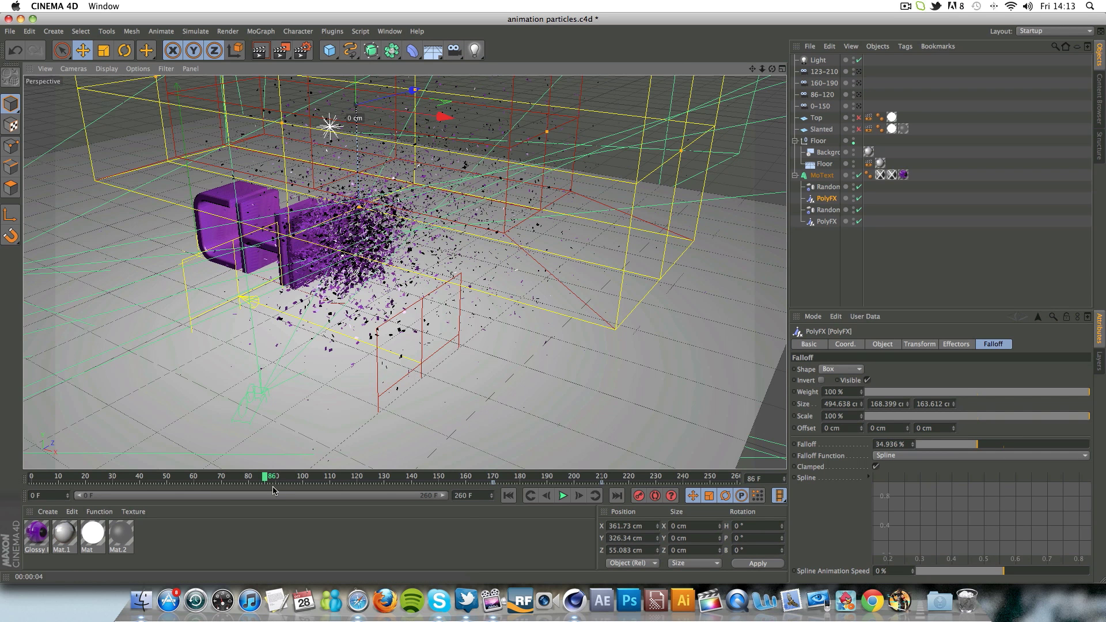
pyautogui.moveTo(265, 482); pyautogui.dragTo(218, 496)
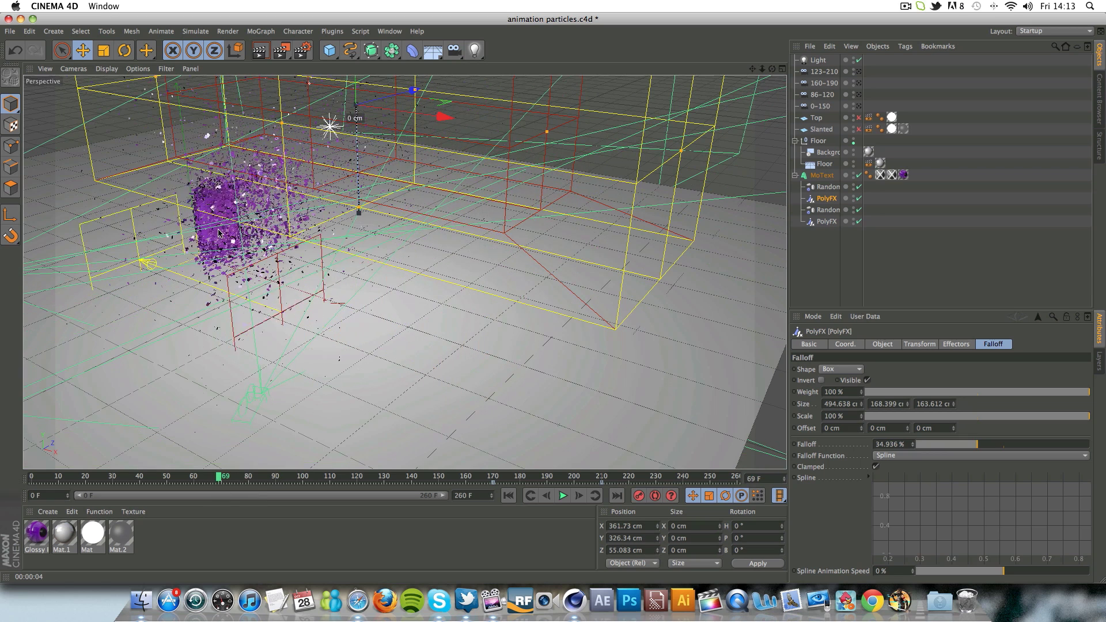
pyautogui.click(389, 31)
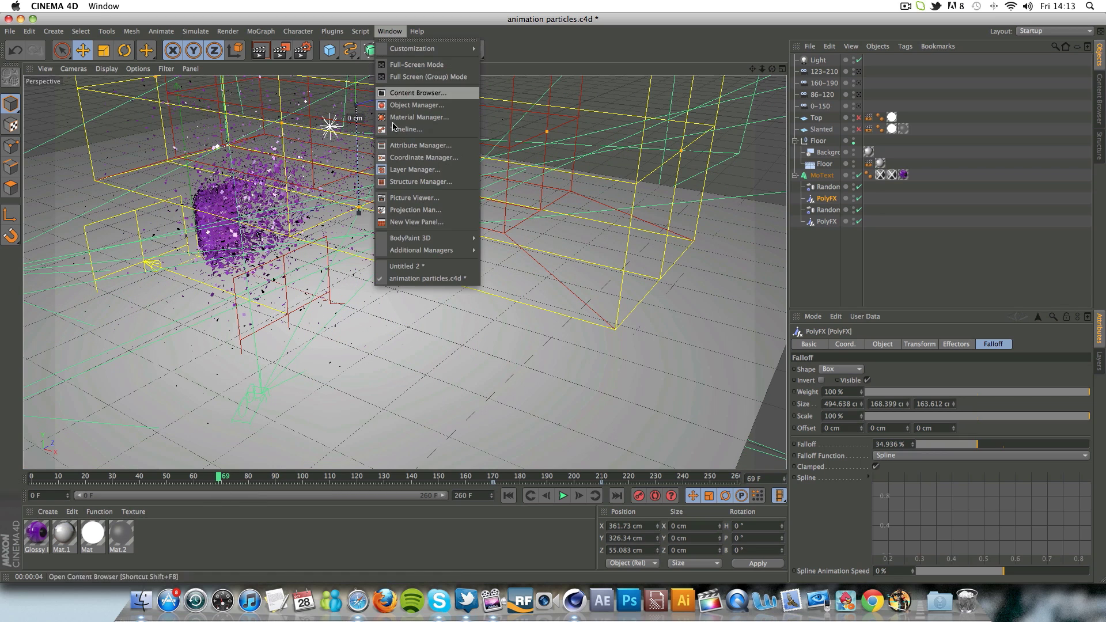
pyautogui.click(384, 266)
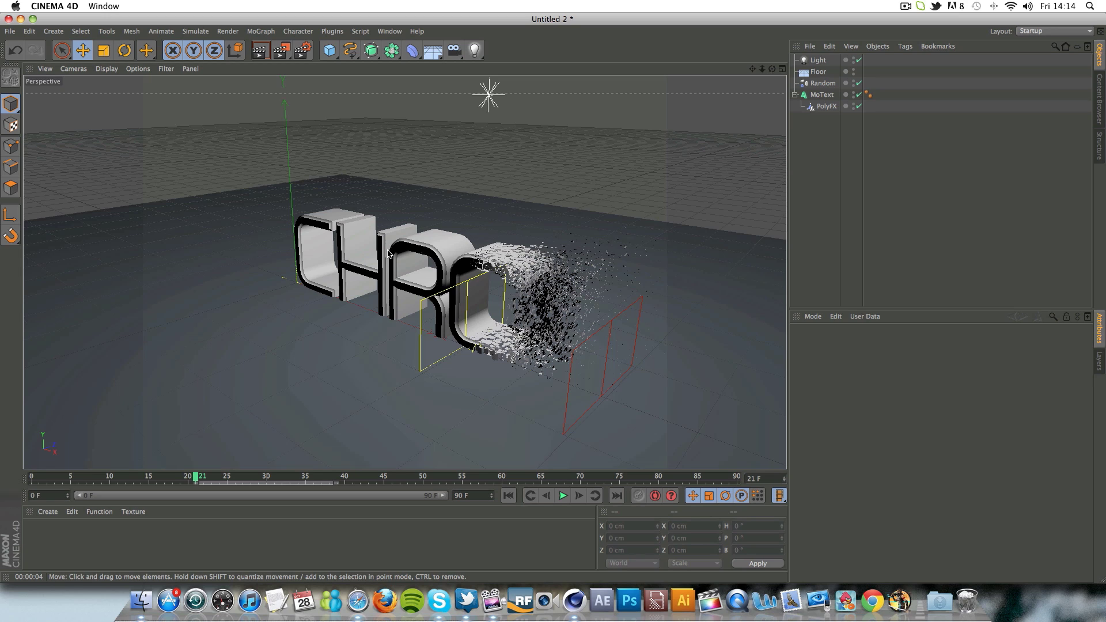
# Step: Create a new project and add a MoText object to it
pyautogui.click(9, 31)
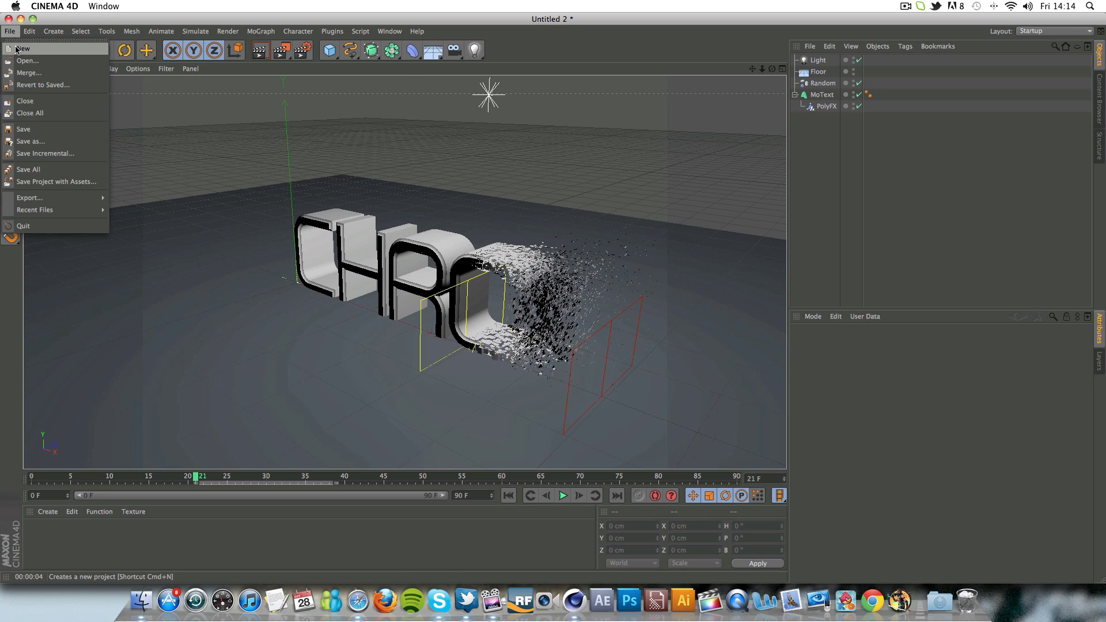
pyautogui.click(15, 49)
pyautogui.click(261, 31)
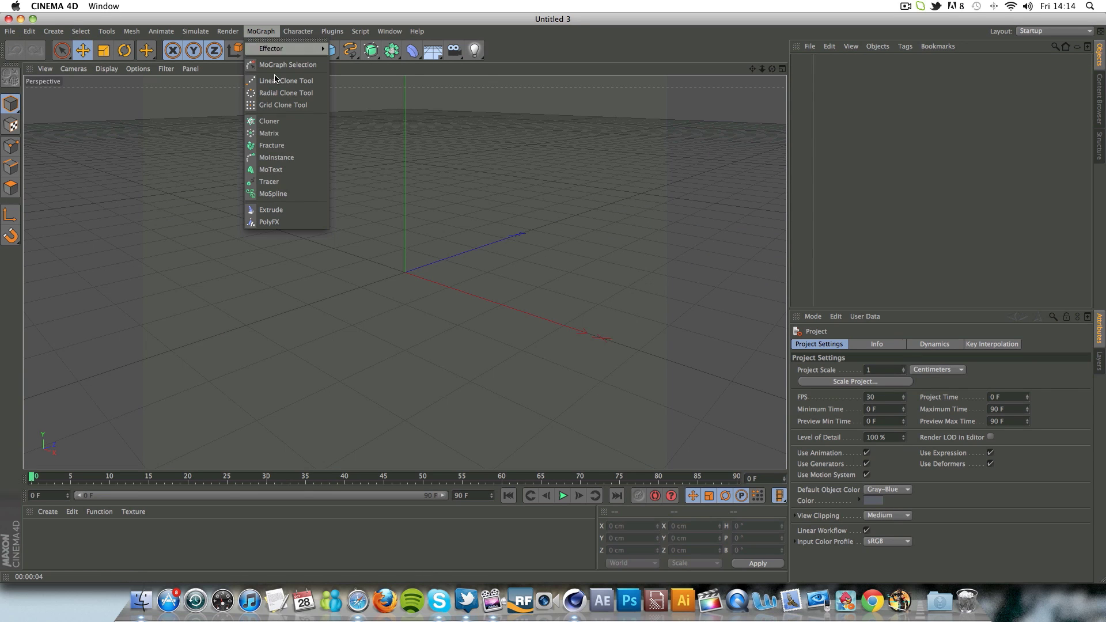
pyautogui.click(279, 172)
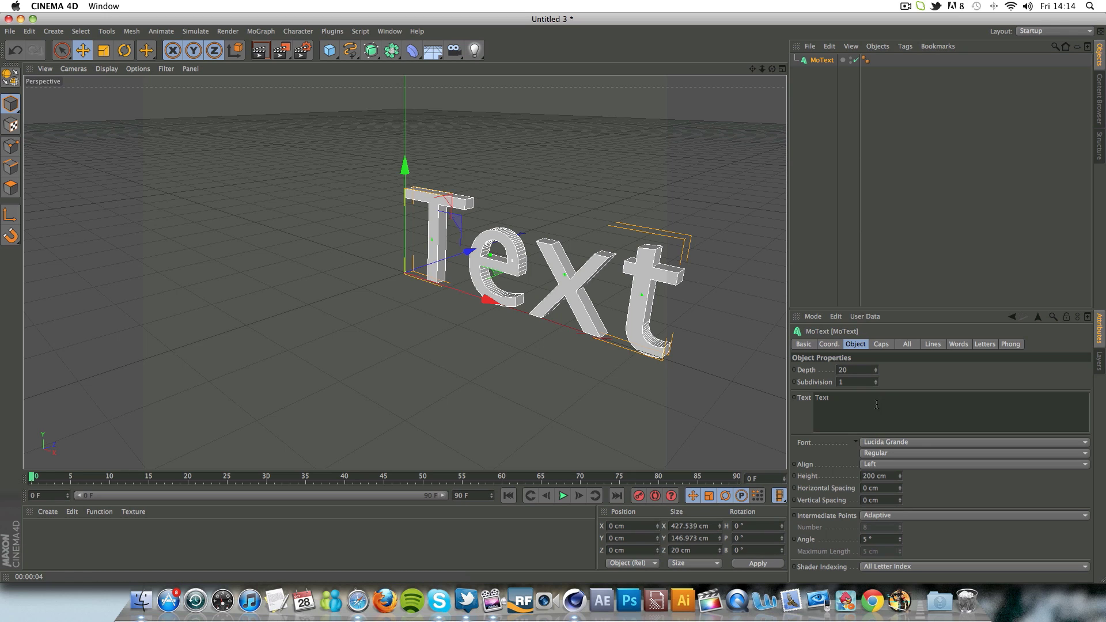
# Step: Change the MoText wording to CHROME and set its font to BN Police
pyautogui.moveTo(836, 399); pyautogui.dragTo(558, 379)
pyautogui.write('CHROME')
pyautogui.click(915, 442)
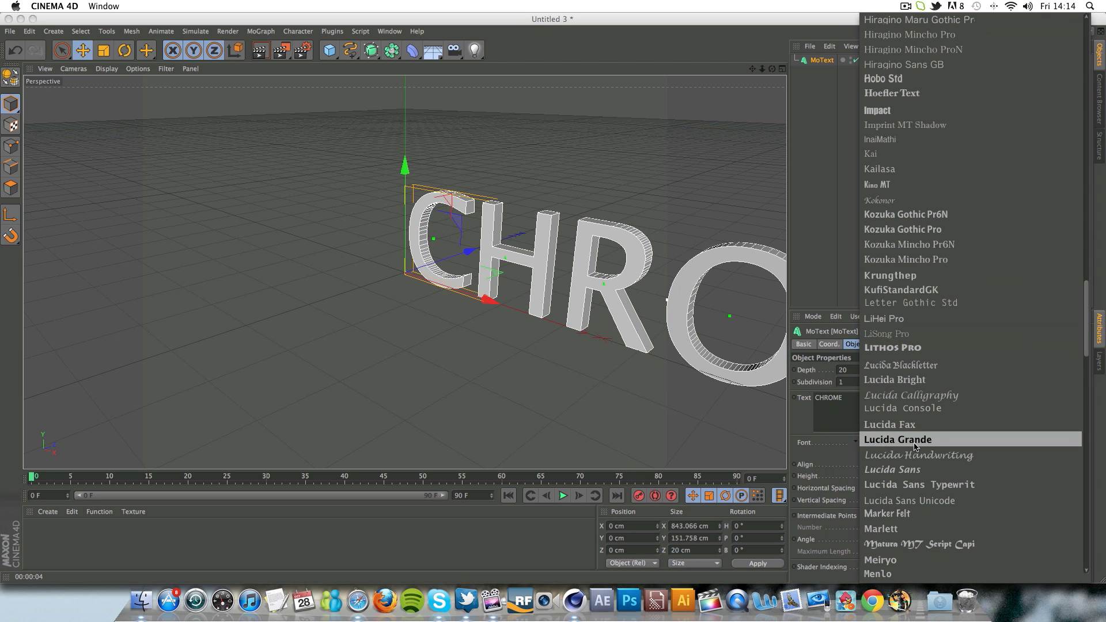
pyautogui.moveTo(917, 21)
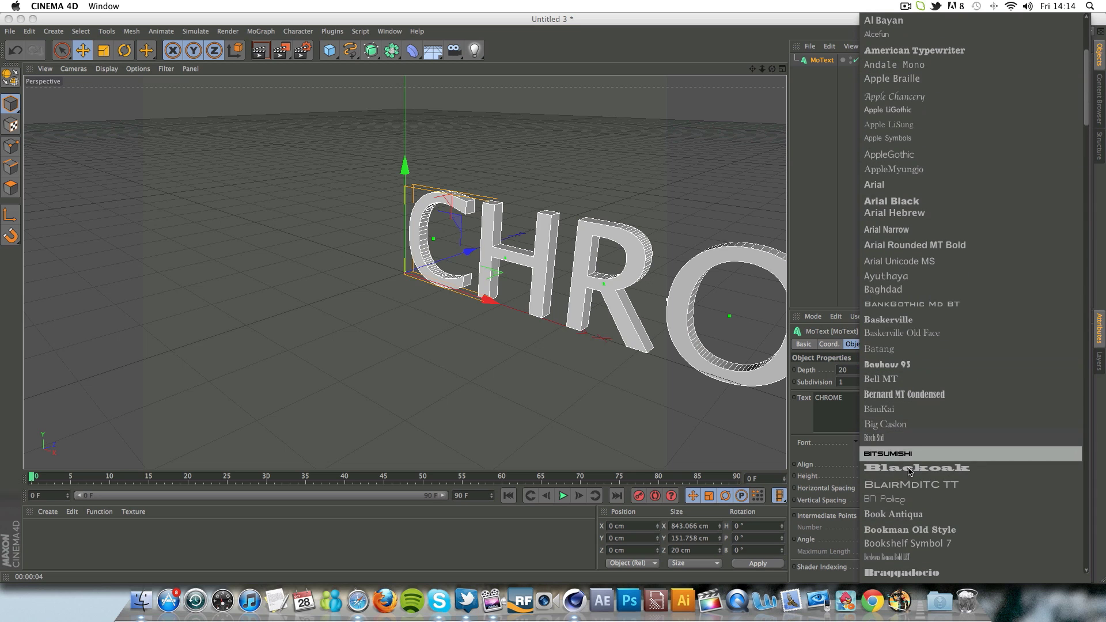
pyautogui.click(910, 499)
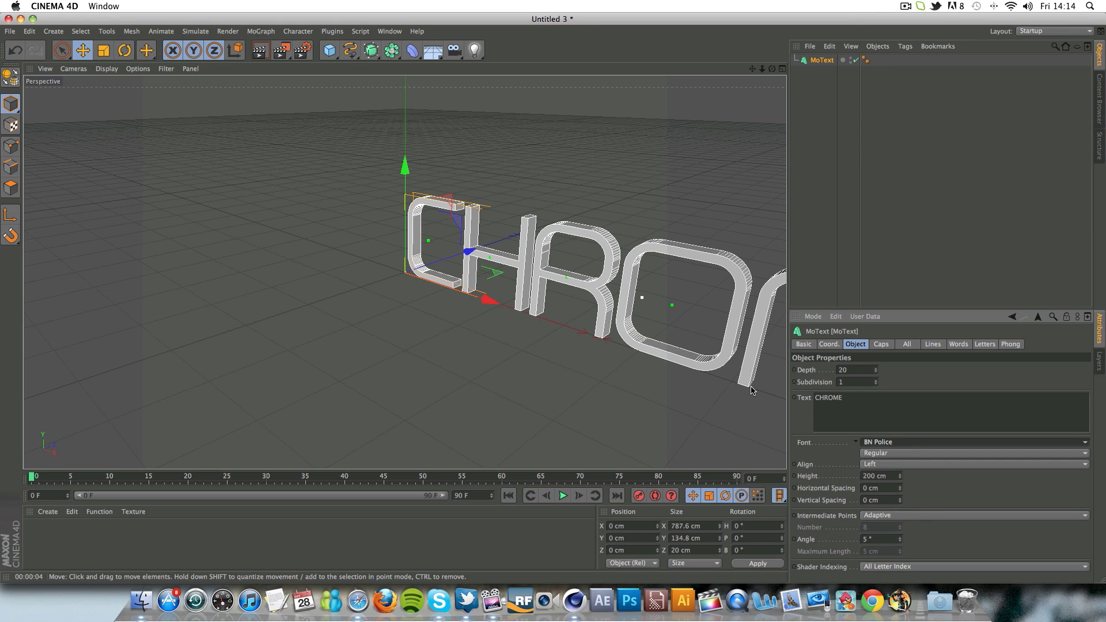
# Step: Set the CHROME text's extrusion depth to 75
pyautogui.scroll(-3, 720, 268)
pyautogui.moveTo(752, 69); pyautogui.dragTo(404, 275)
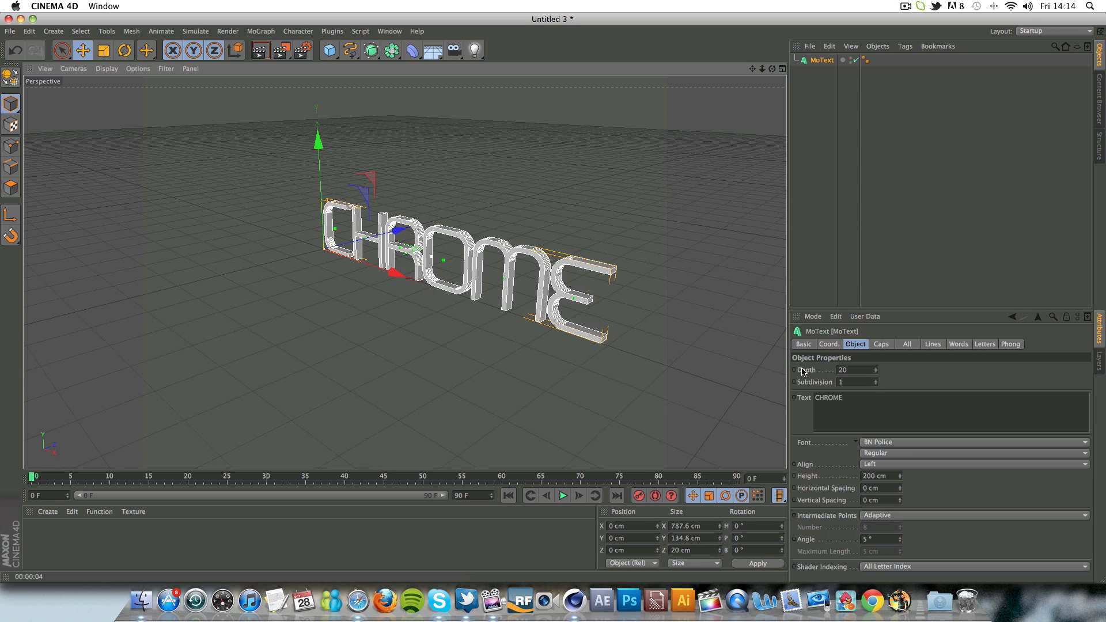
pyautogui.click(847, 369)
pyautogui.write('75')
pyautogui.press('Return')
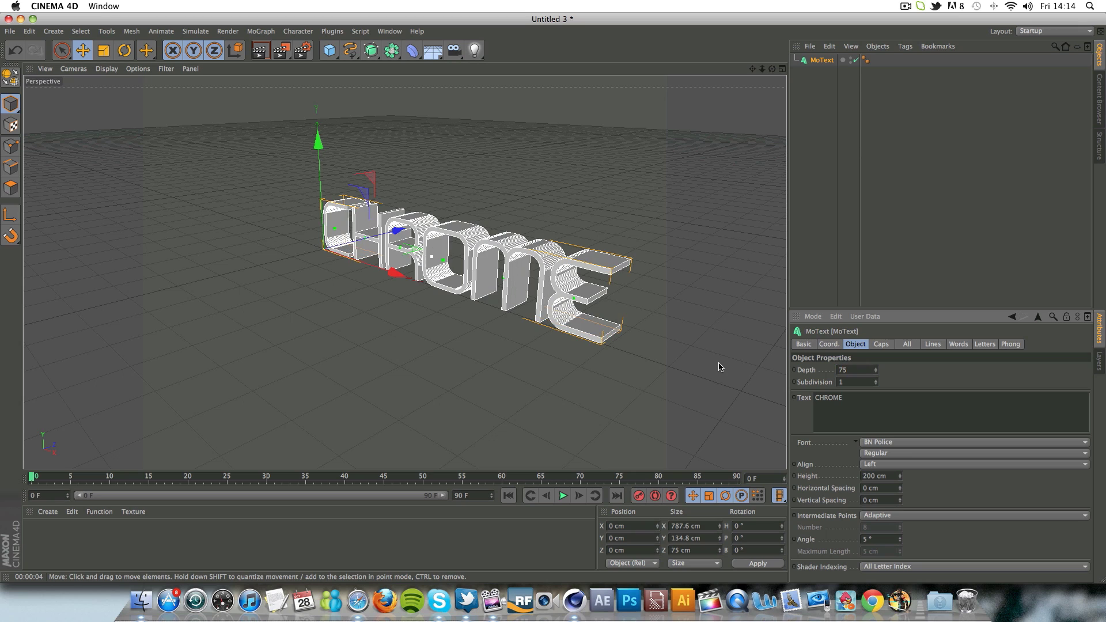
# Step: Set both the start and end caps of the CHROME text to Fillet Cap
pyautogui.click(880, 344)
pyautogui.click(884, 369)
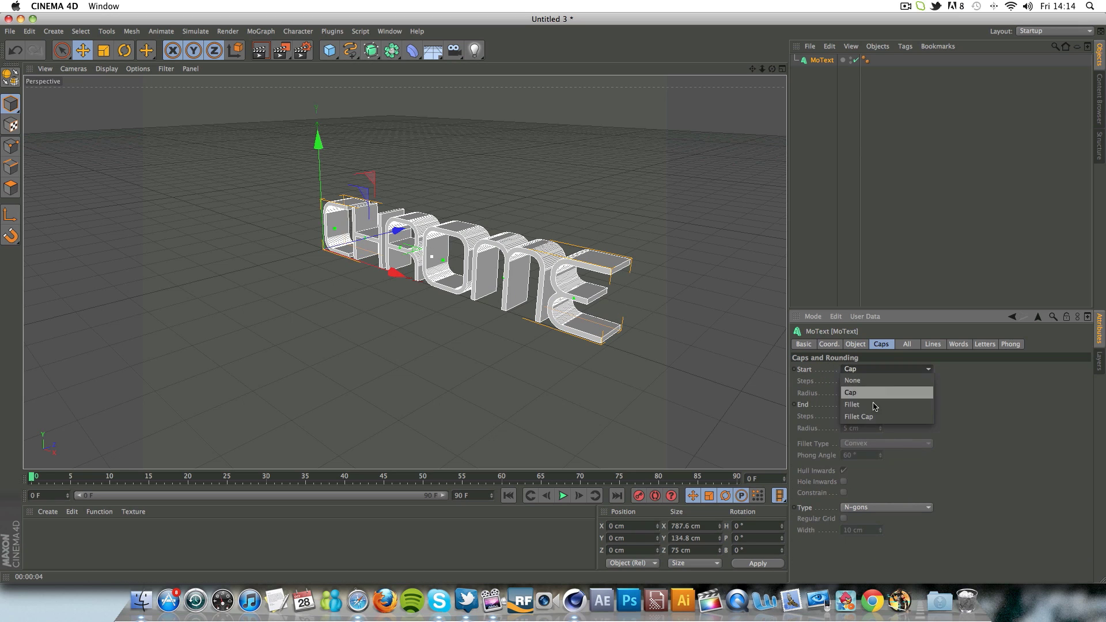
pyautogui.click(870, 416)
pyautogui.click(872, 405)
pyautogui.click(868, 451)
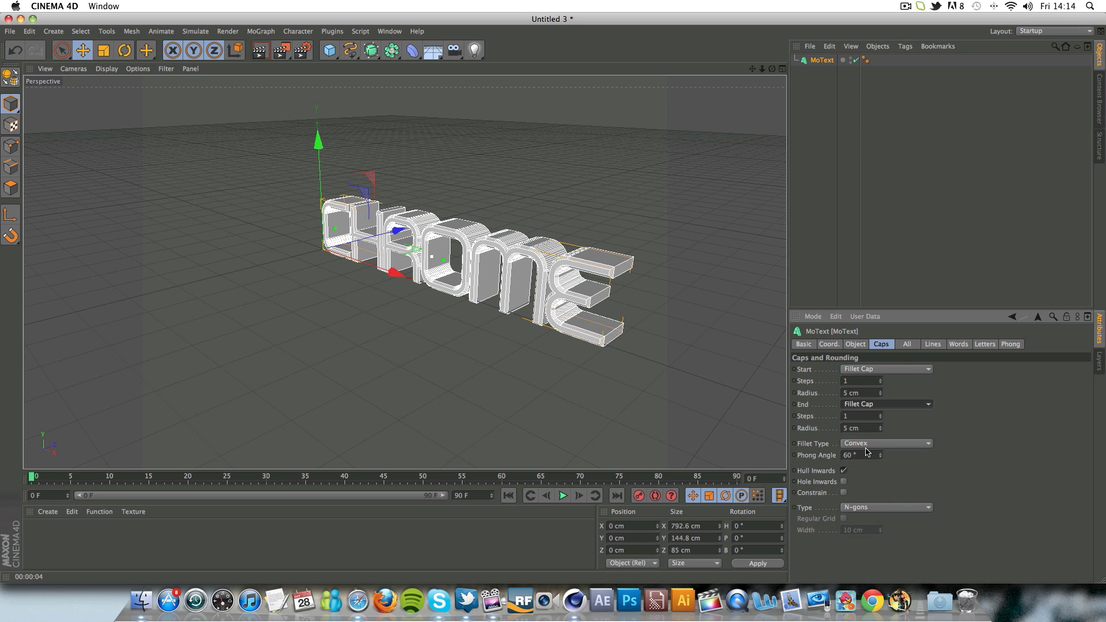
# Step: Give the start and end fillets of the text 3 steps and a 4 cm radius each
pyautogui.click(866, 382)
pyautogui.write('3')
pyautogui.press('Tab')
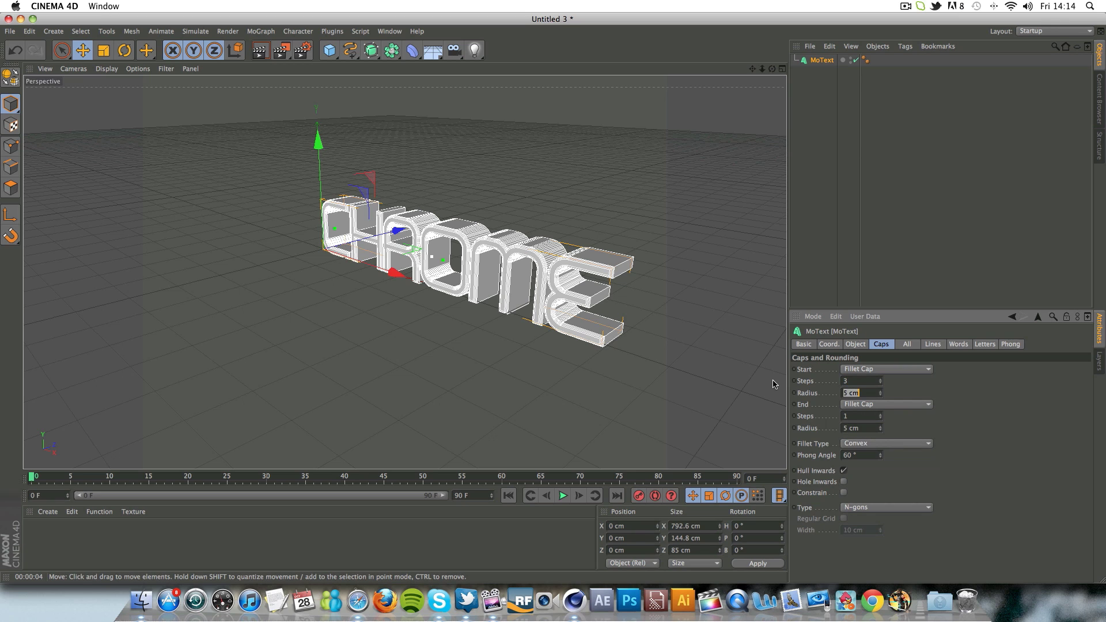
pyautogui.write('4')
pyautogui.press('Tab')
pyautogui.press('Tab')
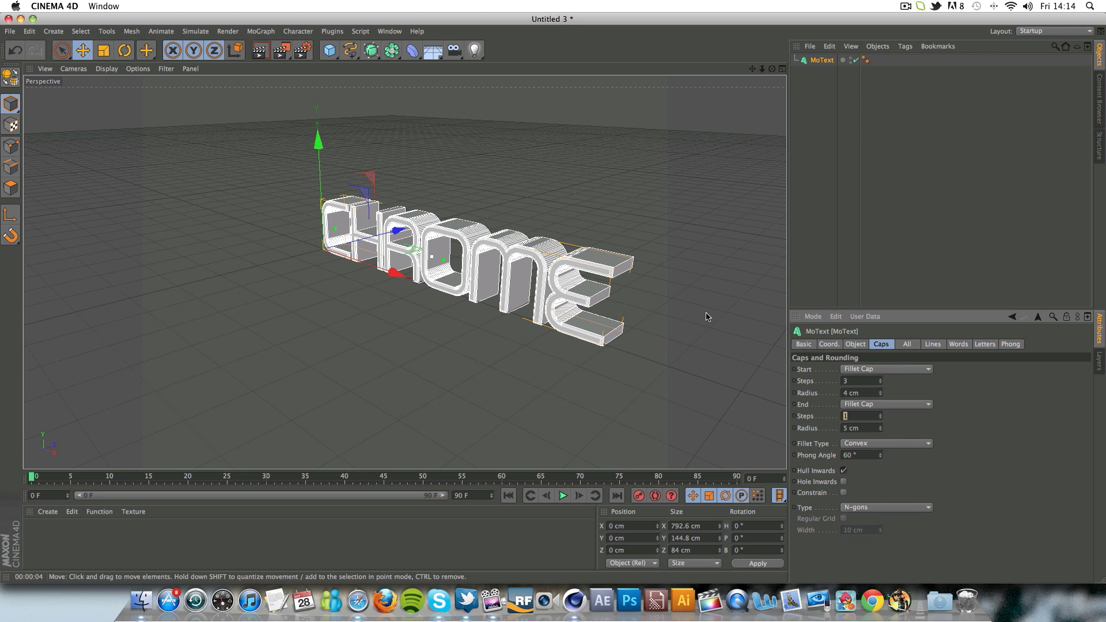
pyautogui.write('3')
pyautogui.press('Tab')
pyautogui.write('4')
pyautogui.press('Tab')
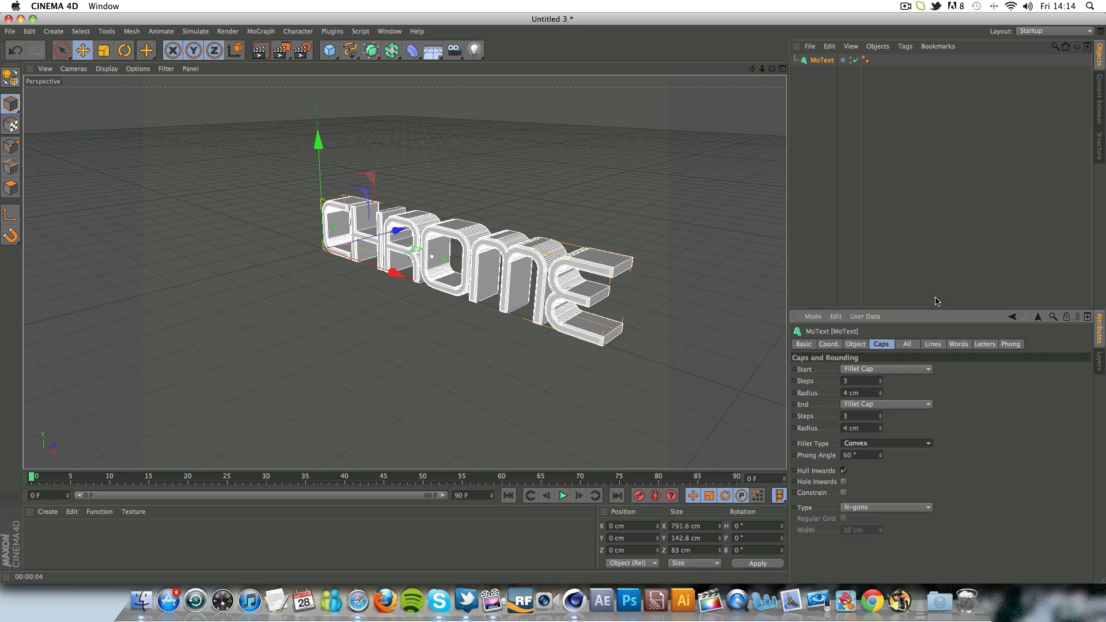
# Step: Set the polygon type of the text's caps to Quadrangles, keeping the Convex fillet type
pyautogui.click(869, 173)
pyautogui.click(822, 60)
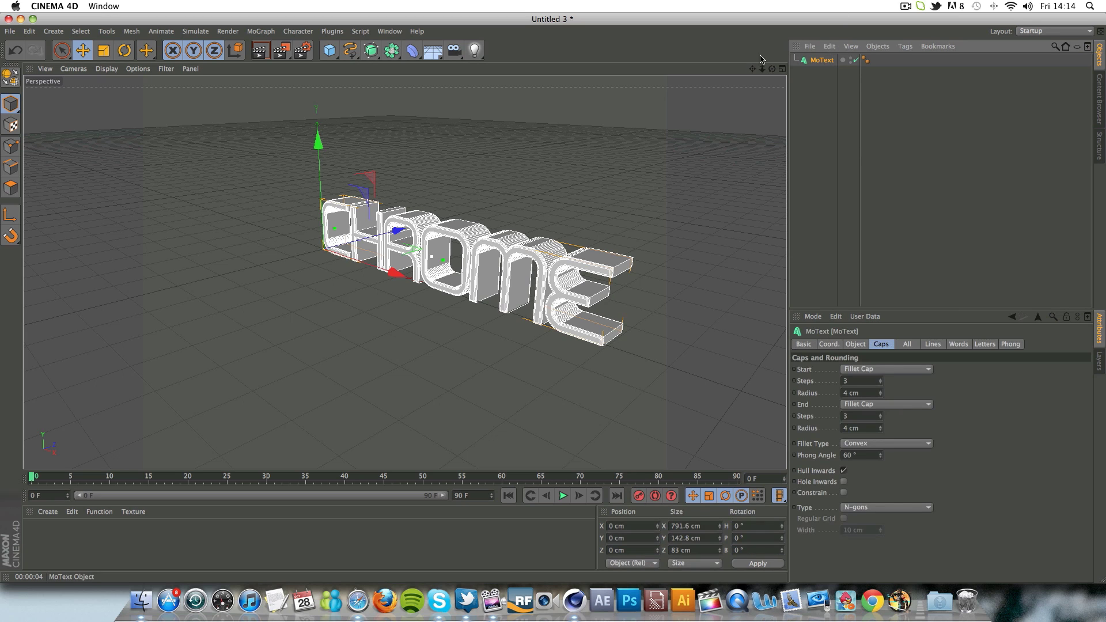
pyautogui.click(862, 445)
pyautogui.click(862, 445)
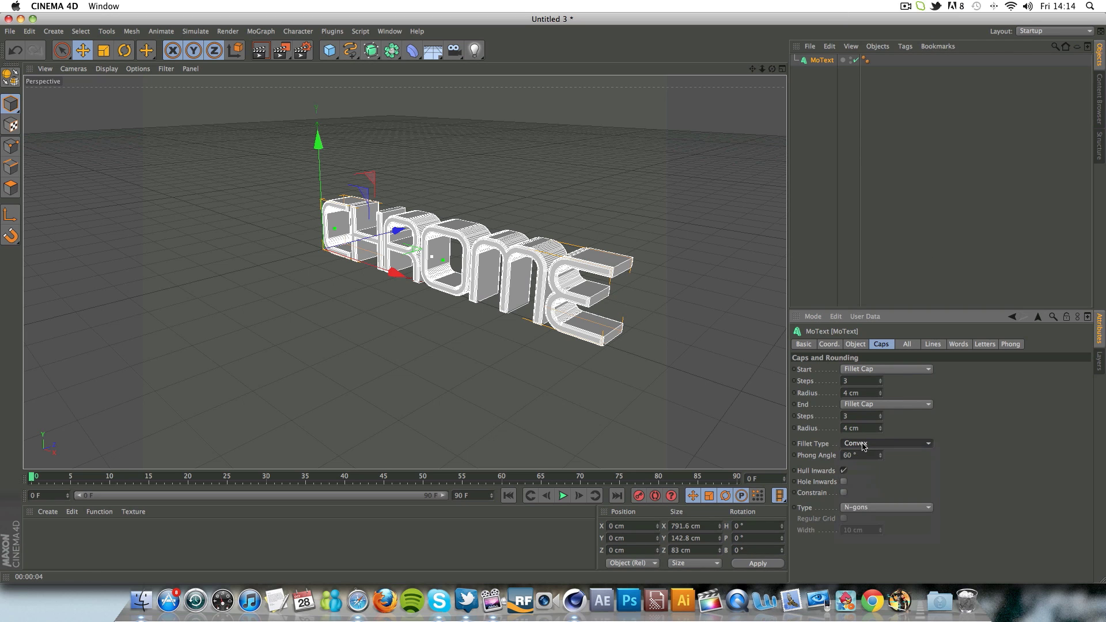
pyautogui.click(859, 507)
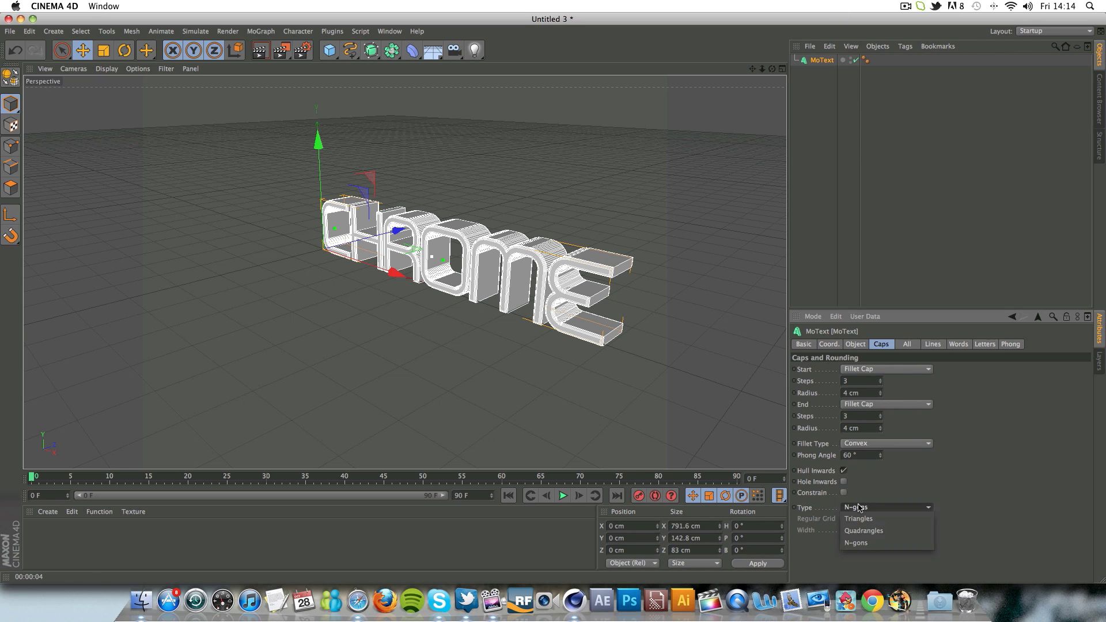
pyautogui.click(863, 531)
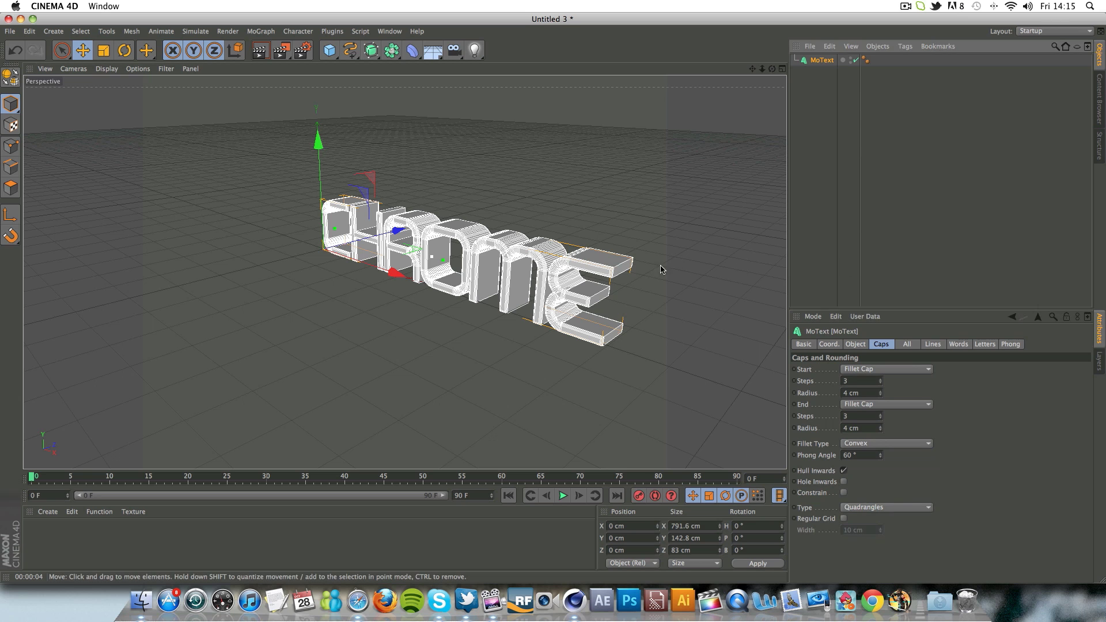
# Step: Raise the MoText's depth subdivision to 12 so its sides are split into more polygons
pyautogui.scroll(5, 655, 274)
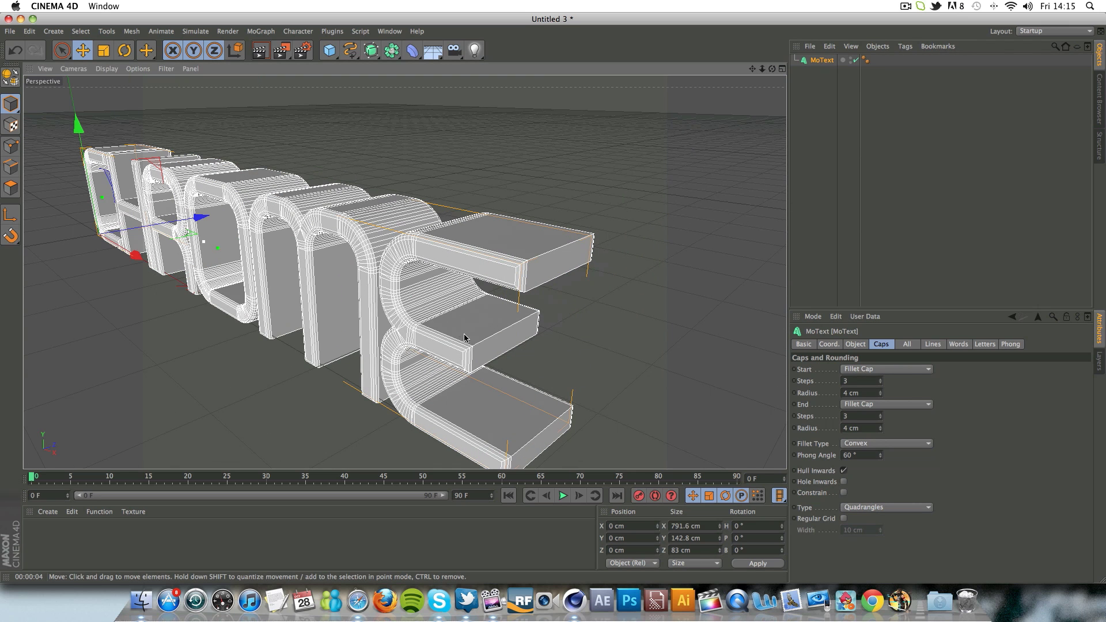
pyautogui.moveTo(753, 69); pyautogui.dragTo(753, 73)
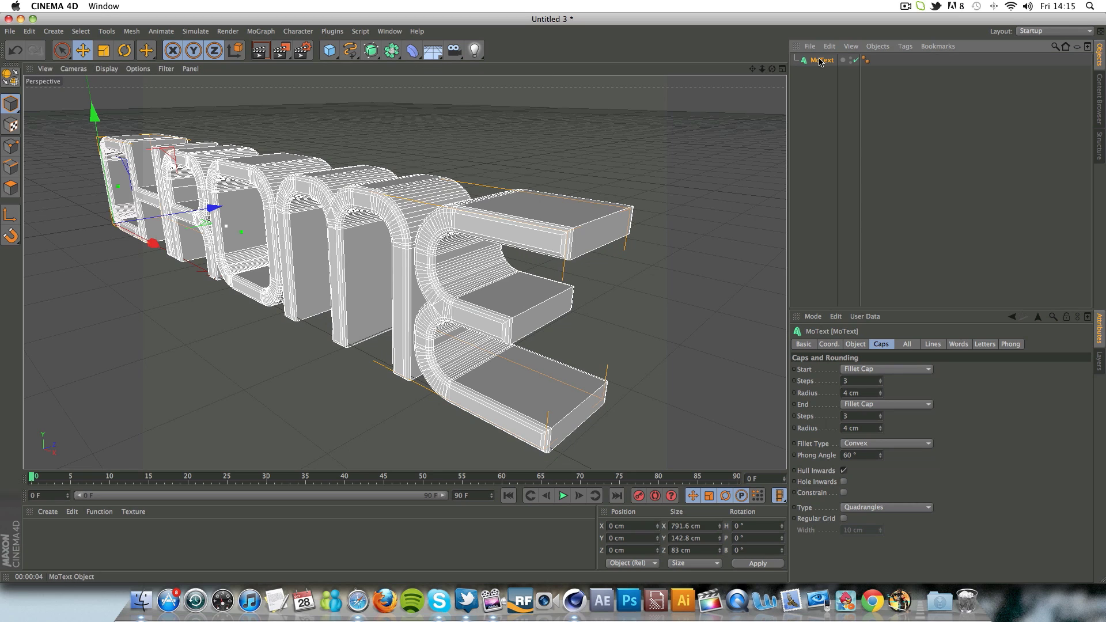
pyautogui.click(854, 347)
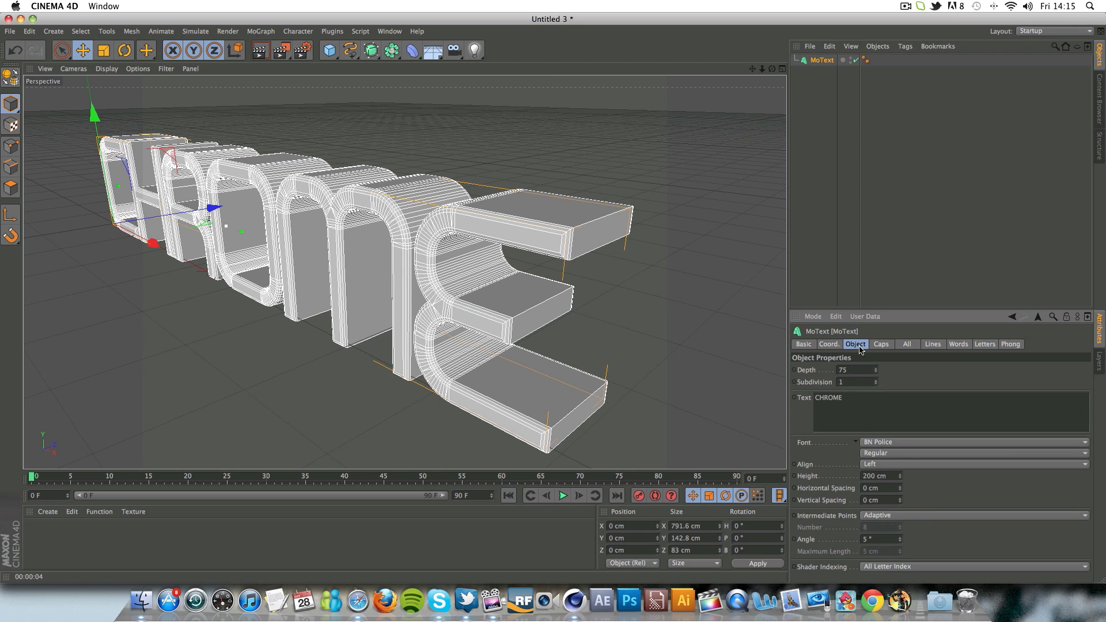
pyautogui.moveTo(875, 382); pyautogui.dragTo(877, 385)
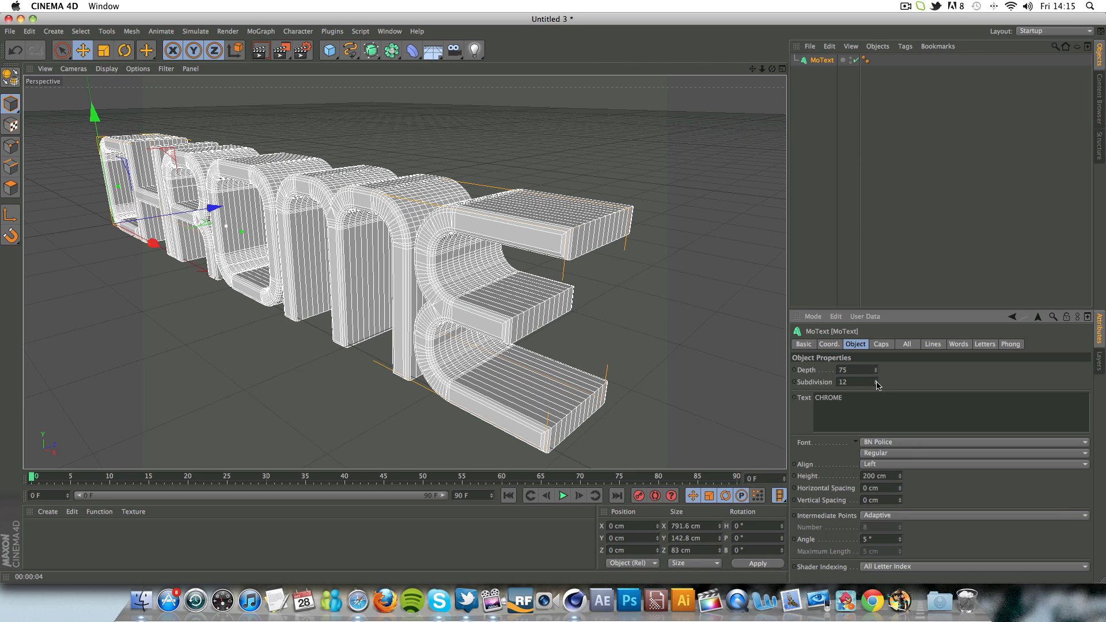
# Step: Look through the MoText's cap, effector, Phong, coordinate and object settings
pyautogui.click(882, 347)
pyautogui.click(900, 347)
pyautogui.click(933, 345)
pyautogui.click(959, 344)
pyautogui.click(984, 345)
pyautogui.click(1011, 344)
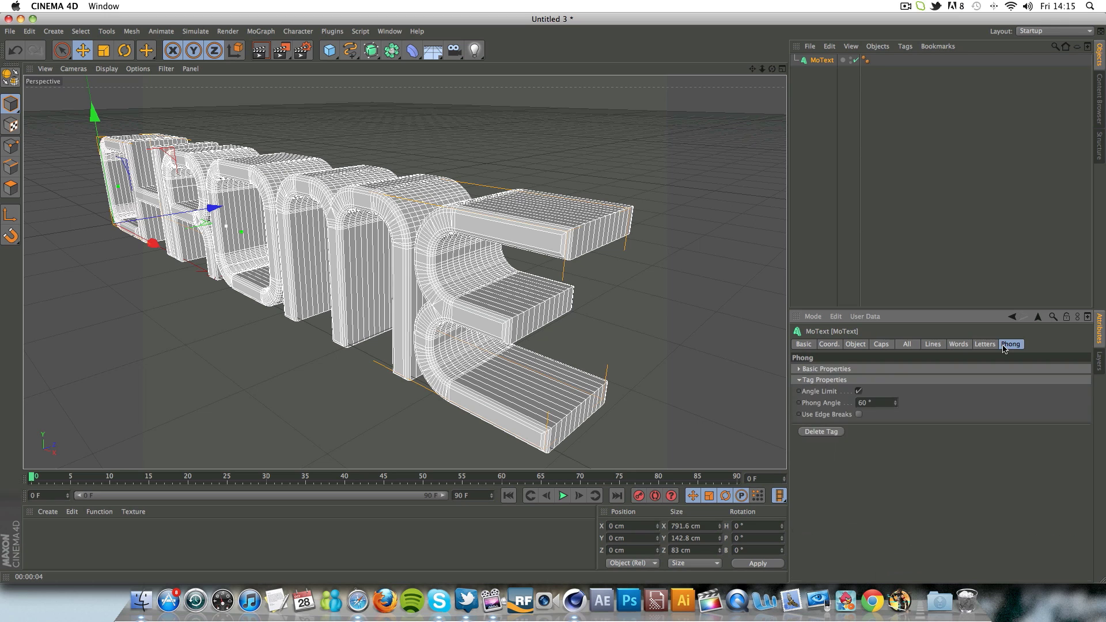
pyautogui.click(802, 344)
pyautogui.click(828, 343)
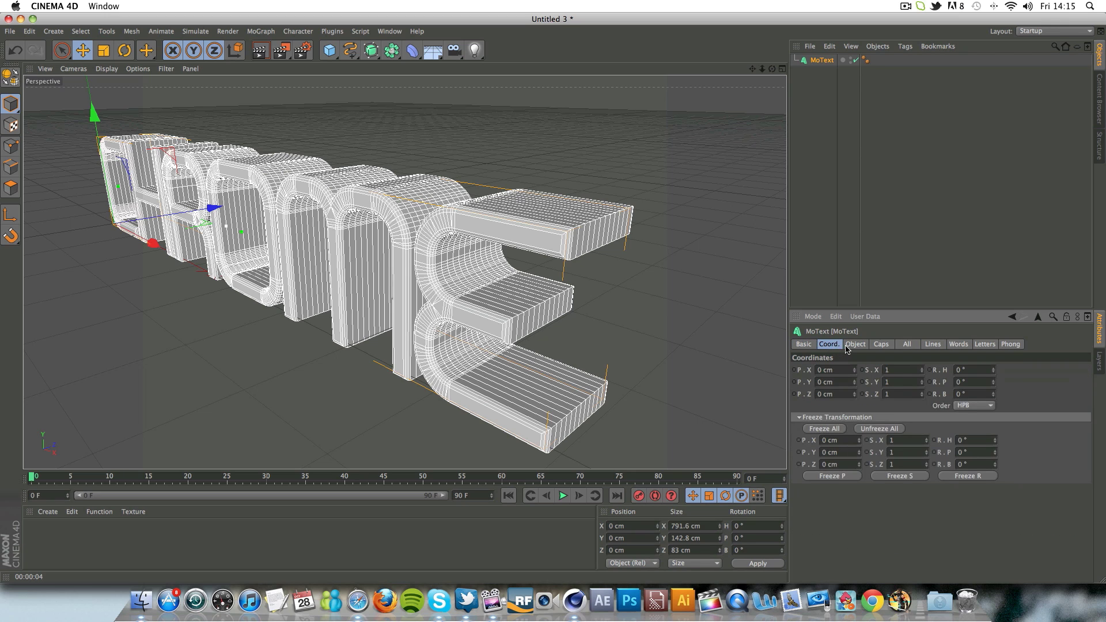
pyautogui.click(846, 346)
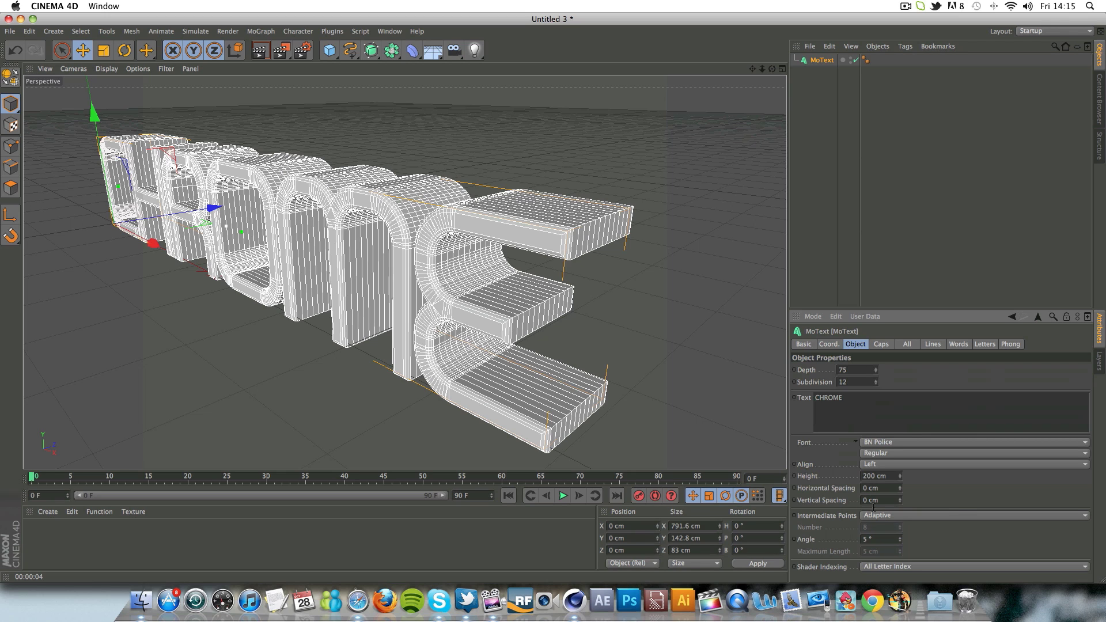
# Step: Enable Regular Grid on the text's caps with a grid width of 5 cm
pyautogui.click(881, 344)
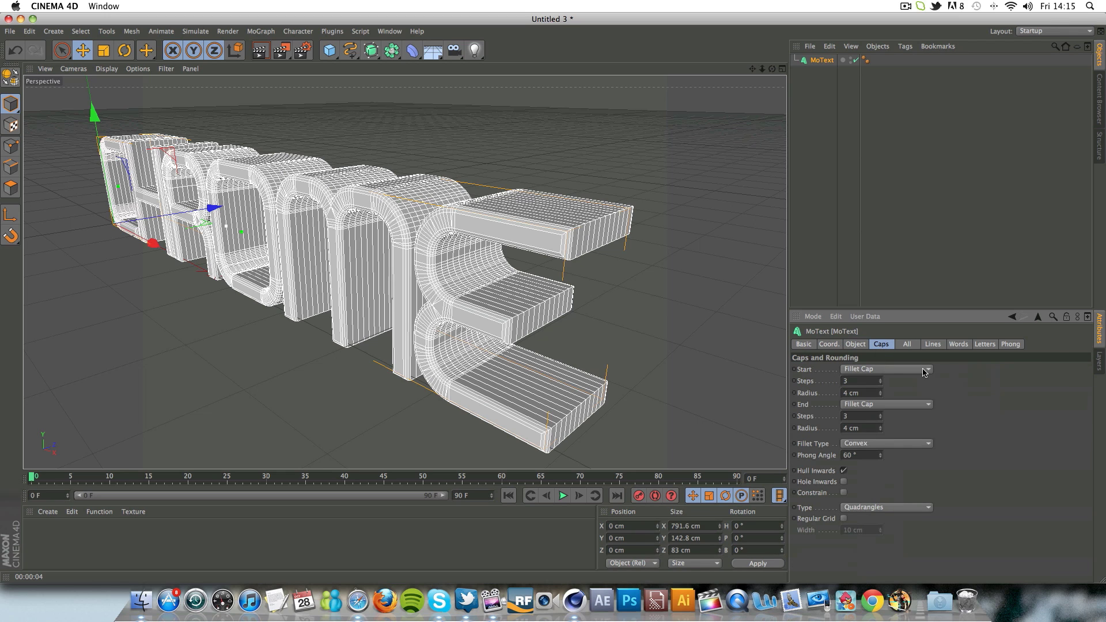
pyautogui.click(844, 518)
pyautogui.moveTo(852, 530); pyautogui.dragTo(795, 529)
pyautogui.write('5')
pyautogui.press('Return')
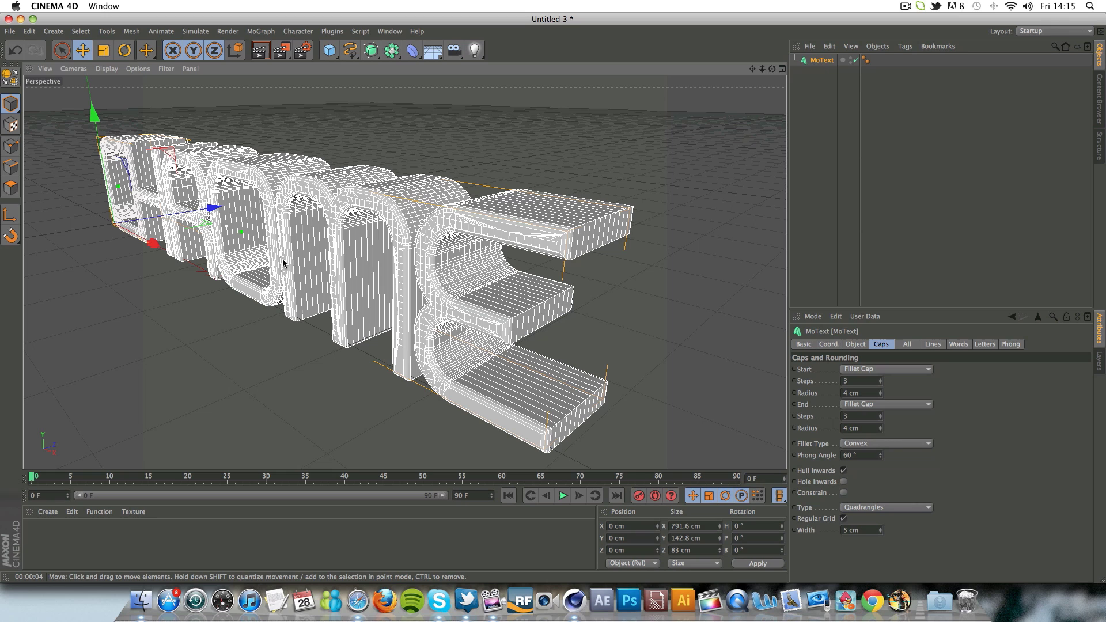
pyautogui.click(907, 344)
pyautogui.click(933, 344)
pyautogui.click(959, 344)
pyautogui.click(984, 345)
pyautogui.click(1006, 346)
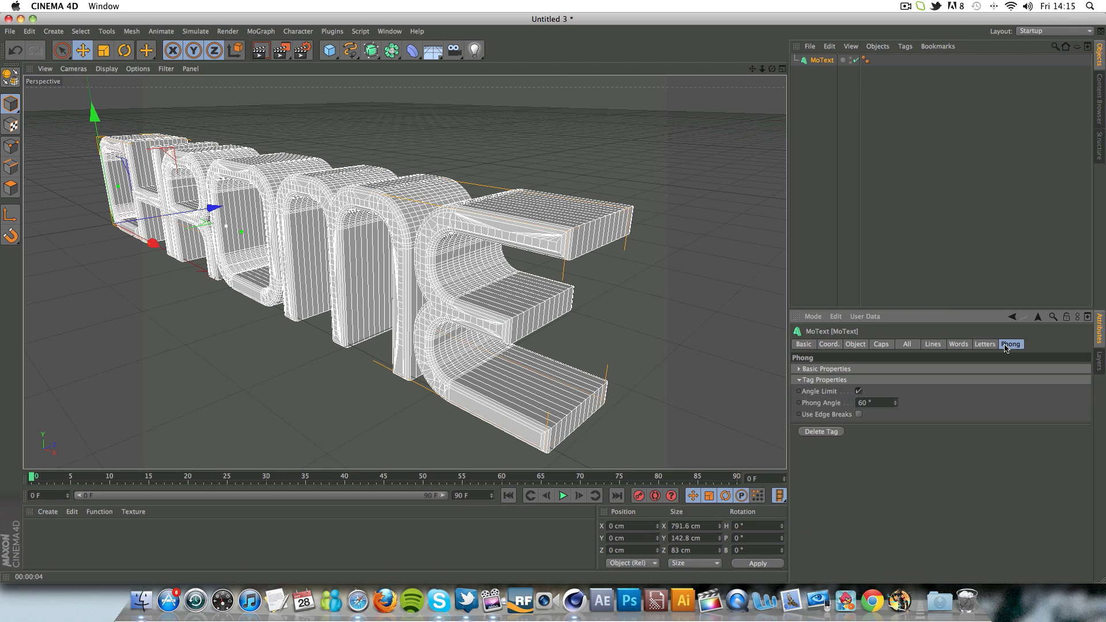
pyautogui.click(803, 369)
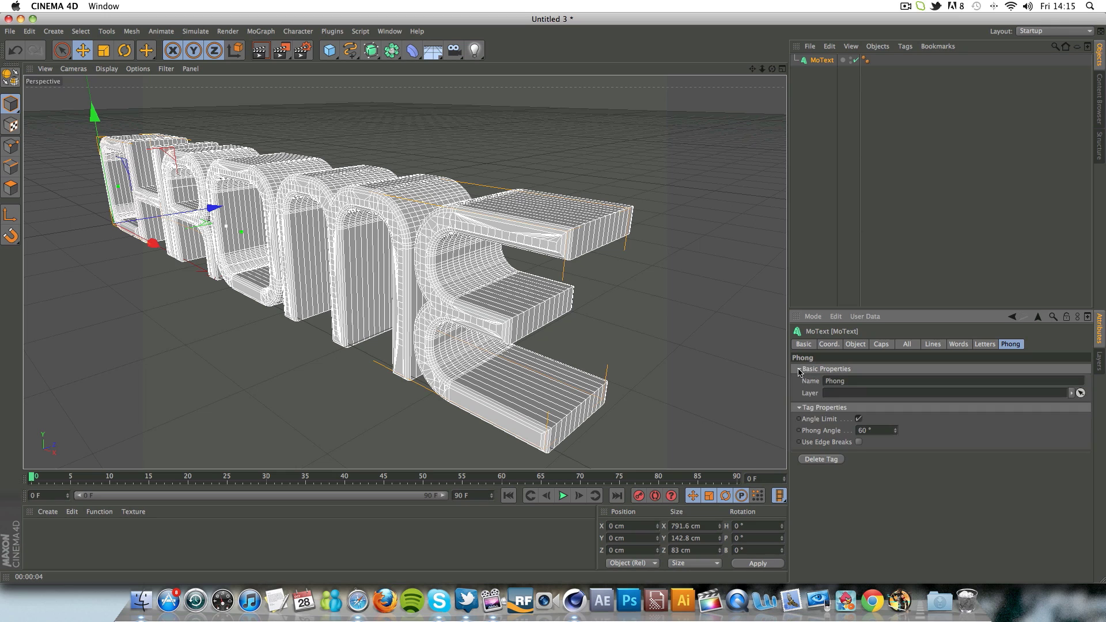
# Step: Add a PolyFX object and make it a child of the MoText
pyautogui.click(271, 35)
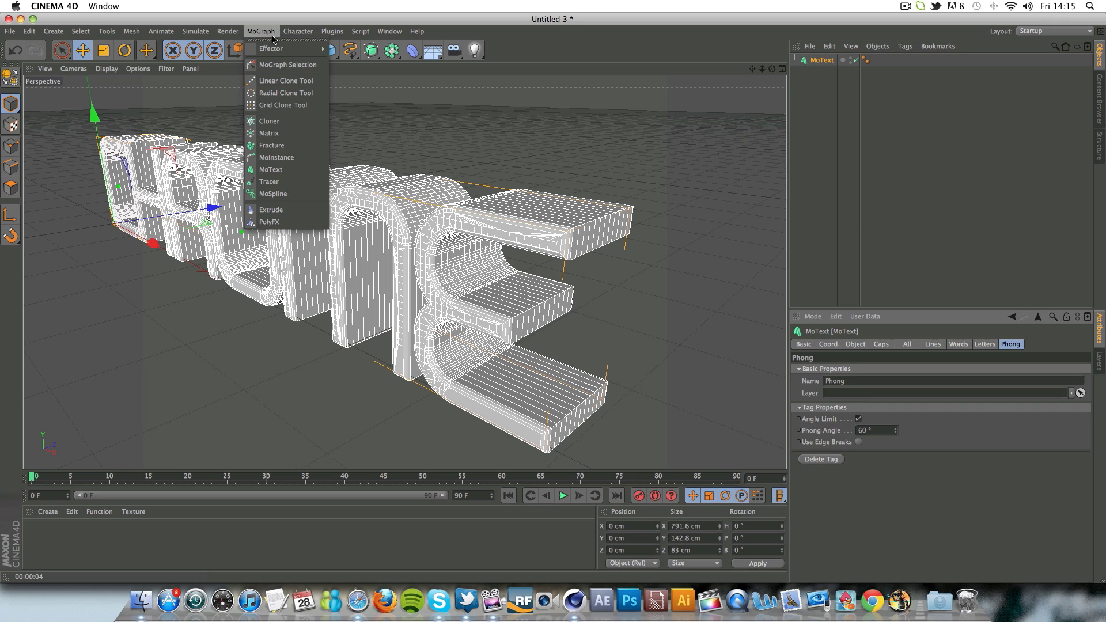
pyautogui.click(281, 222)
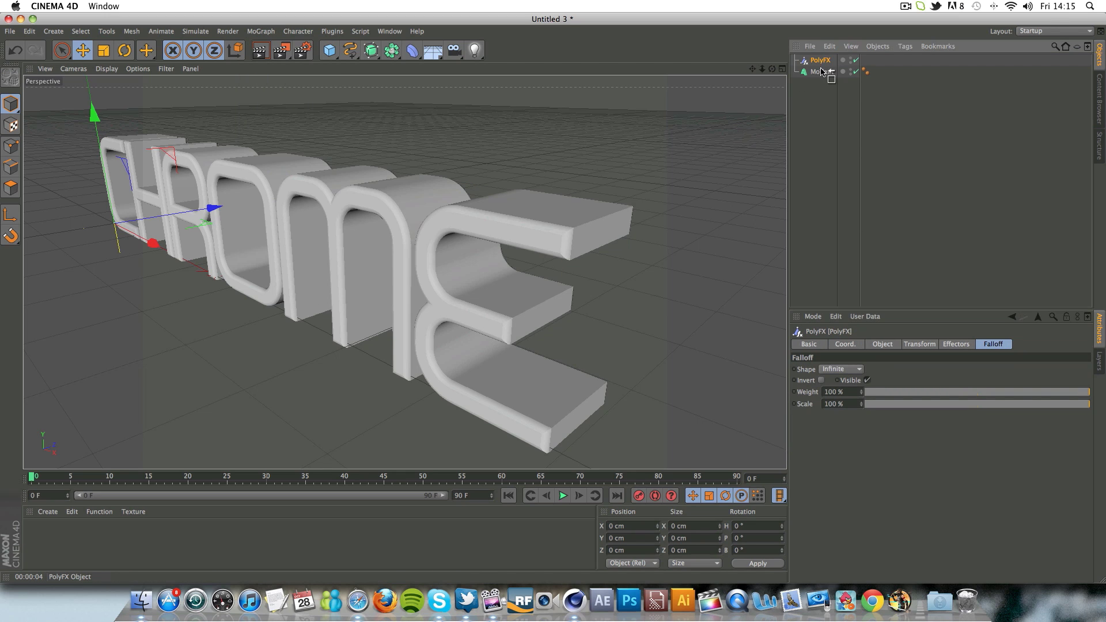
pyautogui.moveTo(821, 60); pyautogui.dragTo(821, 72)
# Step: Set the PolyFX transform scale to 0 on X, Y and Z
pyautogui.click(923, 345)
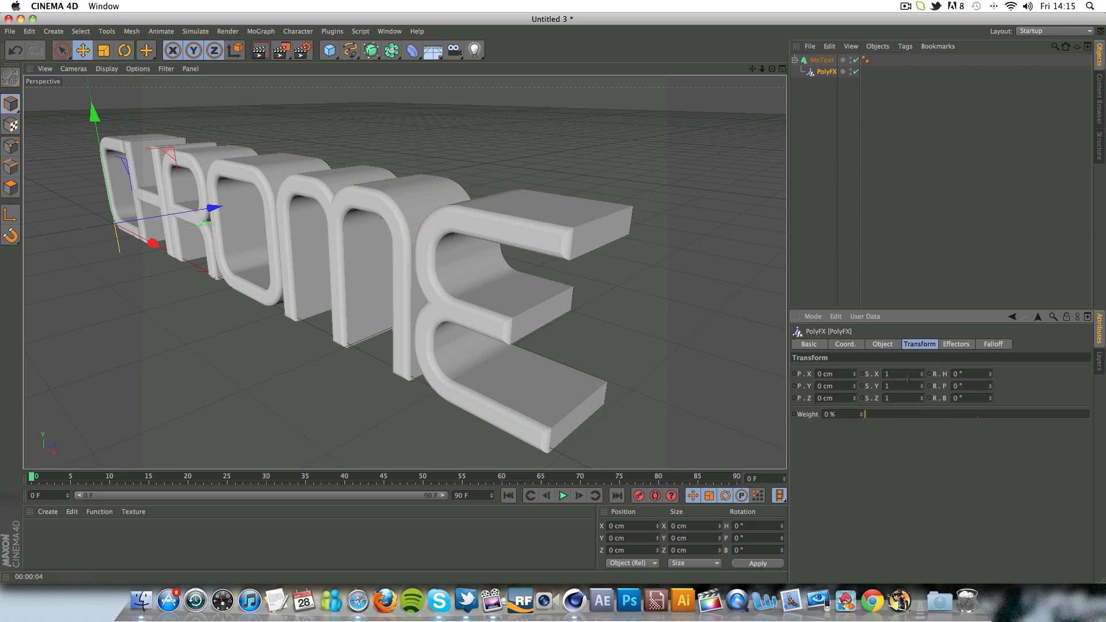
pyautogui.write('0')
pyautogui.press('Tab')
pyautogui.write('0')
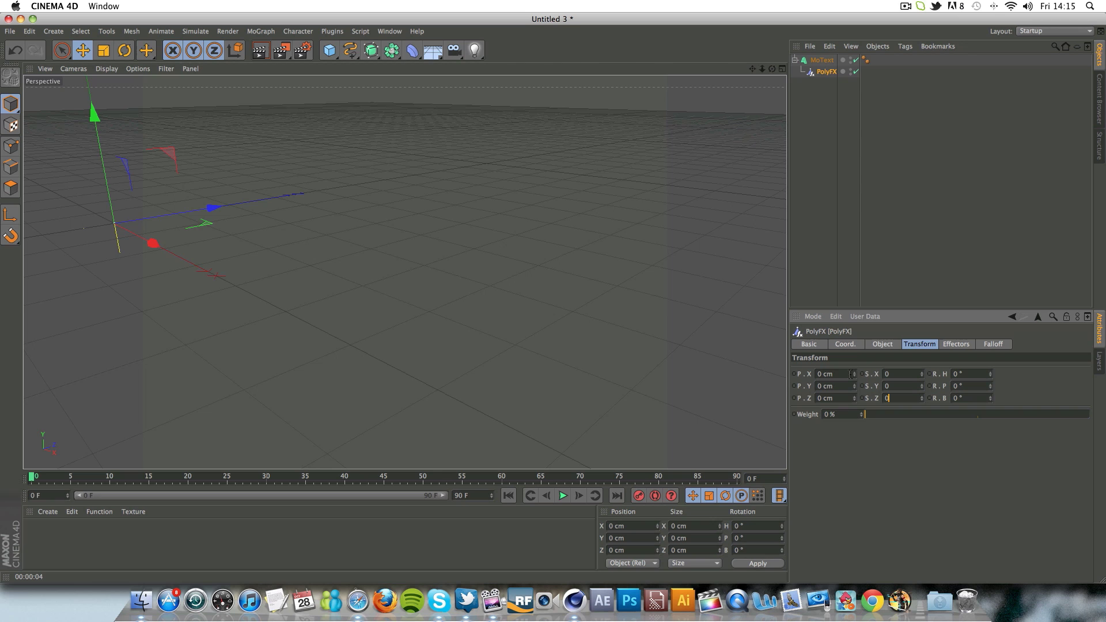
# Step: Set the PolyFX falloff shape to Linear
pyautogui.click(987, 345)
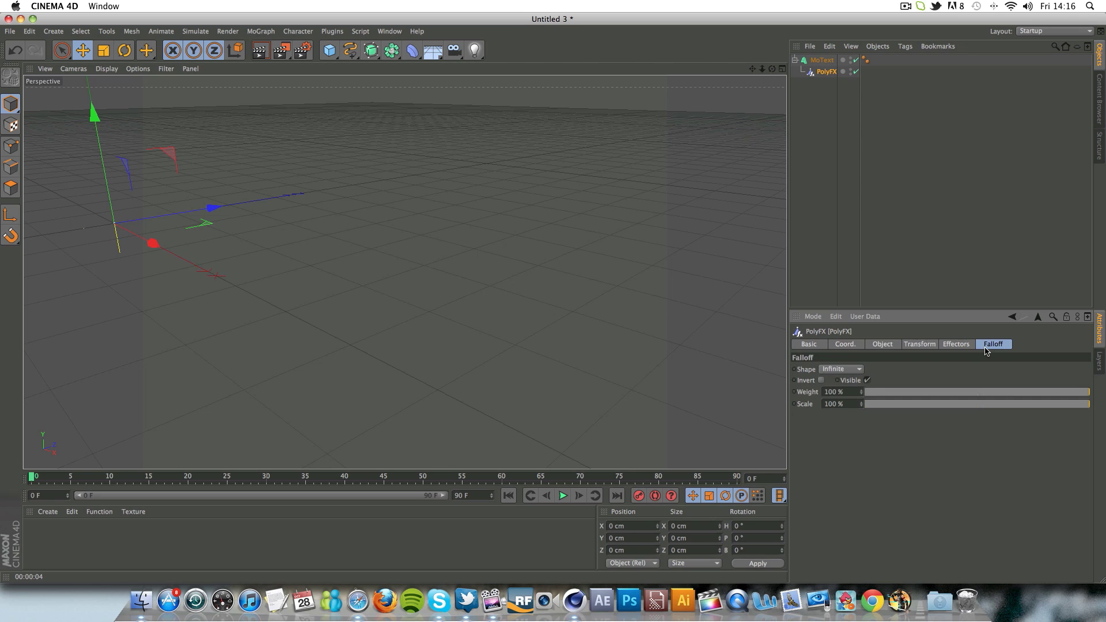
pyautogui.click(838, 370)
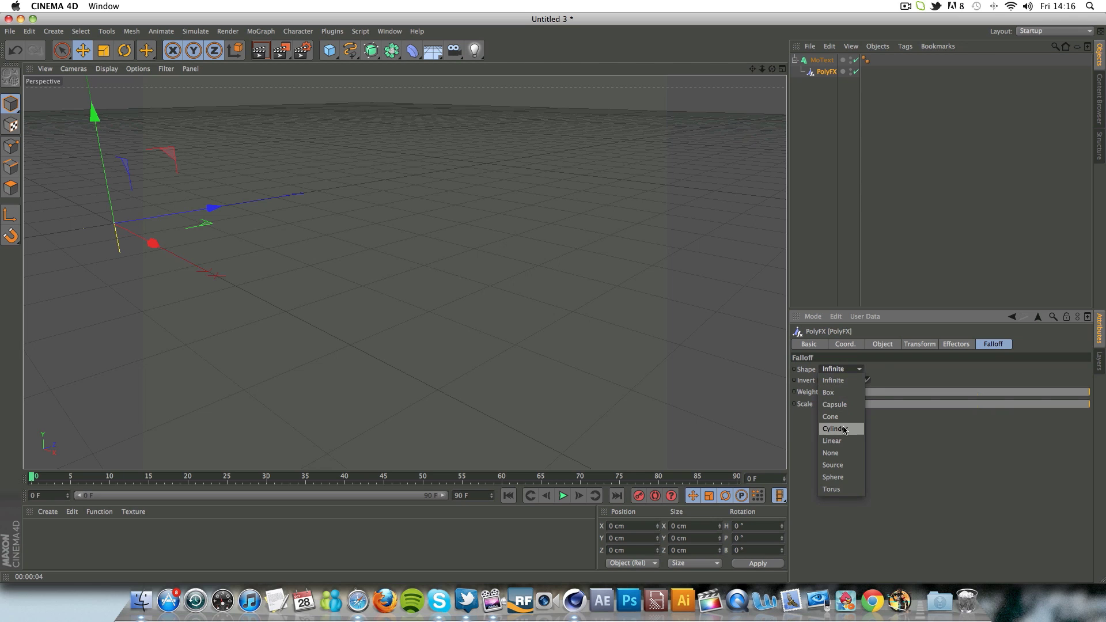
pyautogui.click(833, 441)
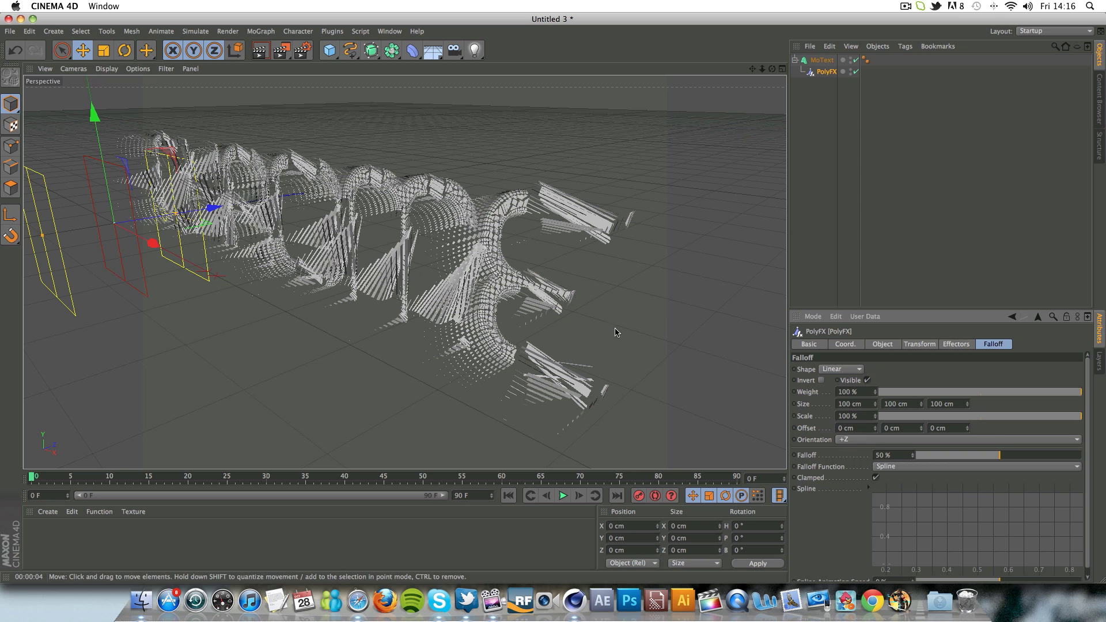
# Step: Orient the PolyFX falloff along -X and move the PolyFX along the text to about X 562 cm
pyautogui.scroll(-4, 570, 332)
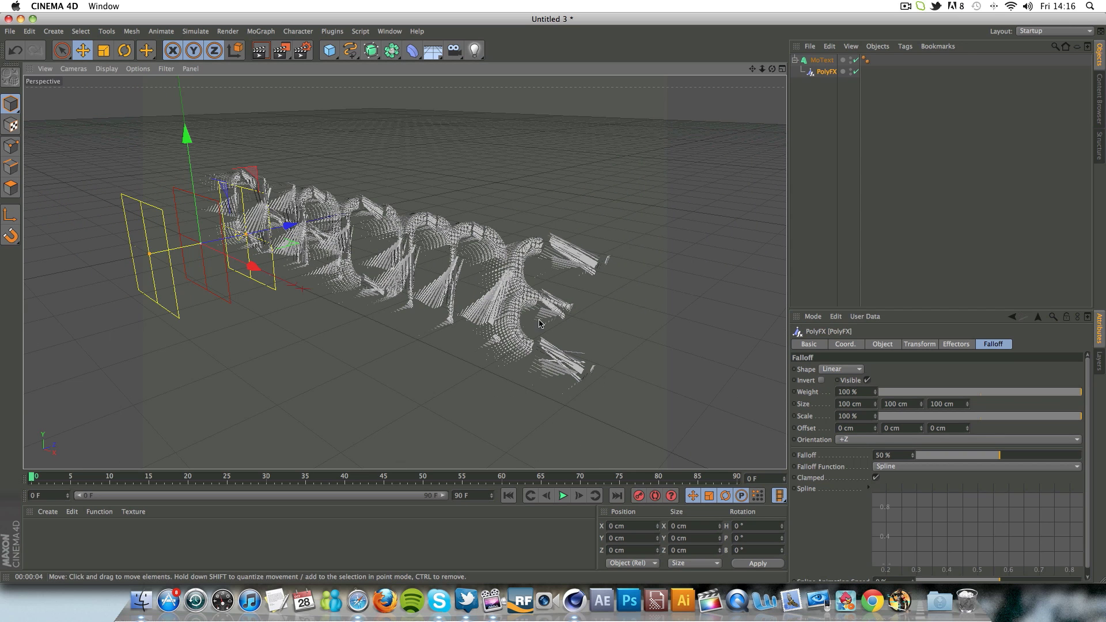
pyautogui.scroll(-2, 242, 291)
pyautogui.moveTo(247, 277); pyautogui.dragTo(239, 269)
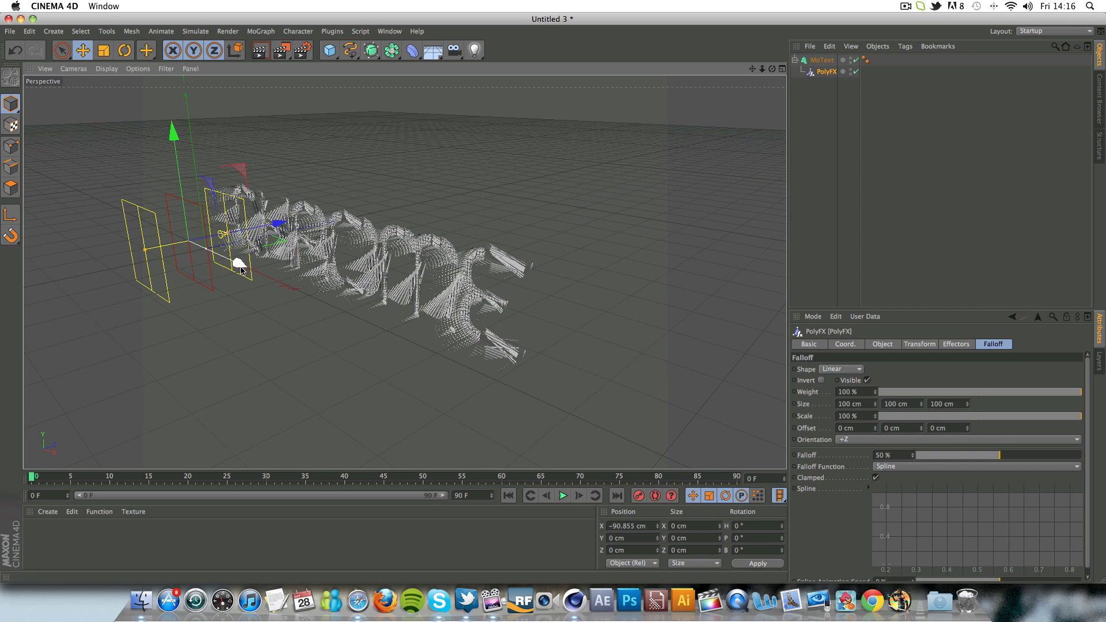
pyautogui.click(843, 441)
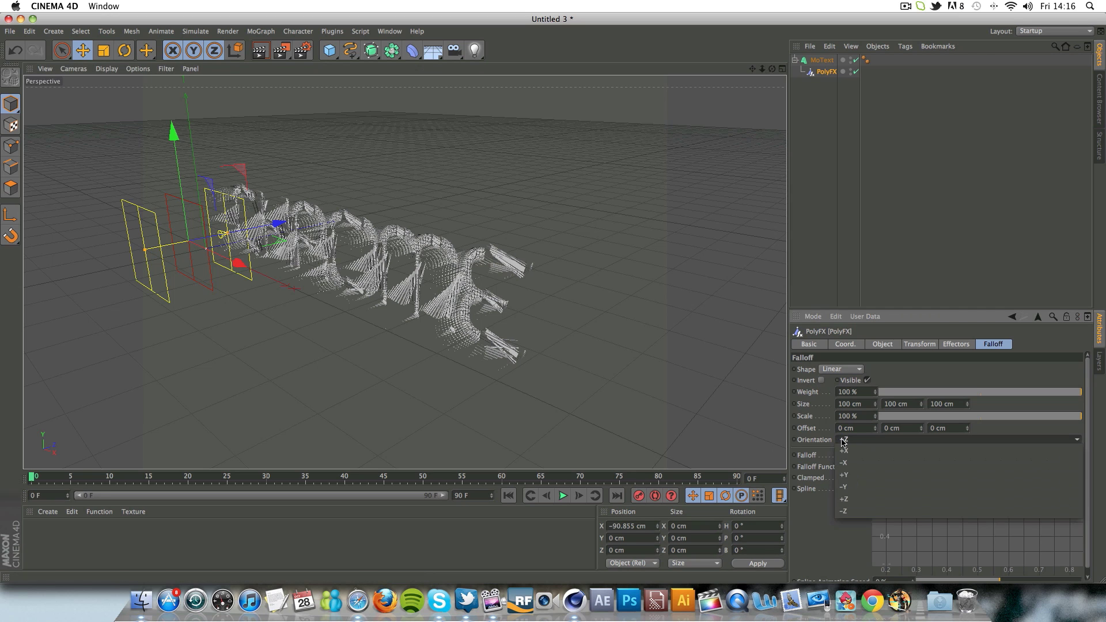
pyautogui.click(862, 468)
pyautogui.moveTo(238, 265); pyautogui.dragTo(447, 358)
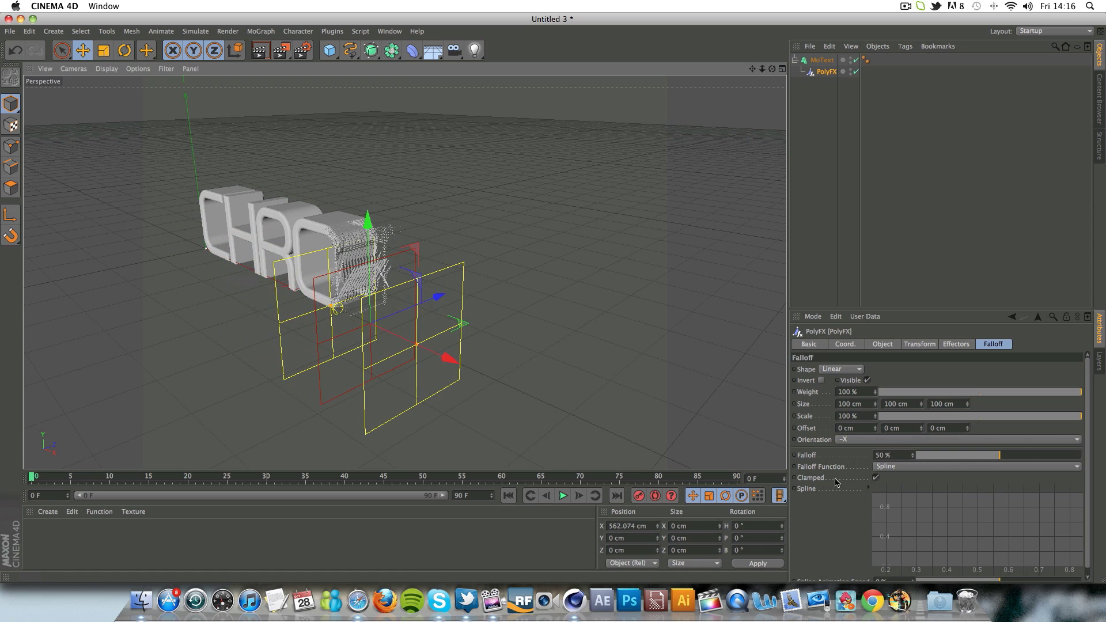
# Step: Try the falloff orientation +X and move the PolyFX in front of the text to about X -339 cm
pyautogui.click(852, 439)
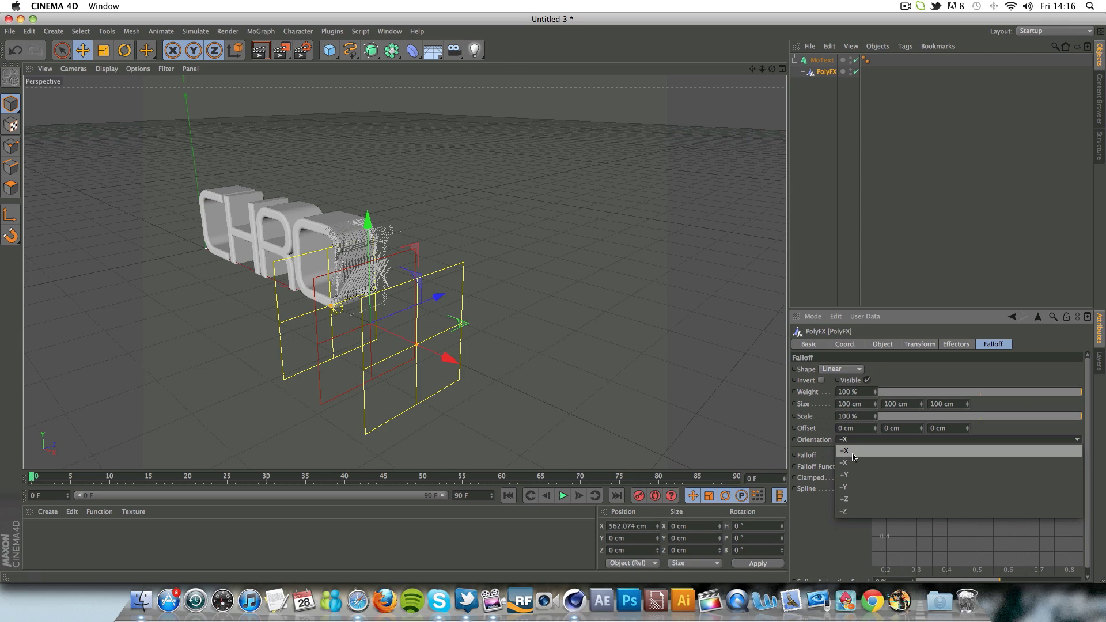
pyautogui.click(853, 455)
pyautogui.moveTo(447, 362); pyautogui.dragTo(183, 274)
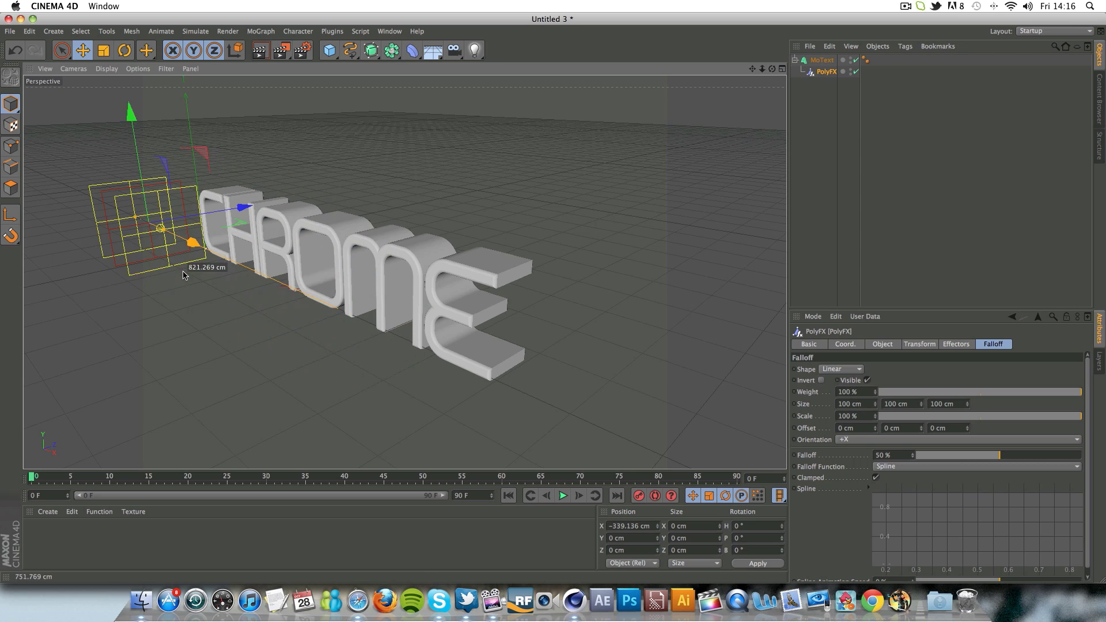
# Step: Set the falloff orientation back to -X and move the PolyFX to about X 423 cm
pyautogui.click(957, 440)
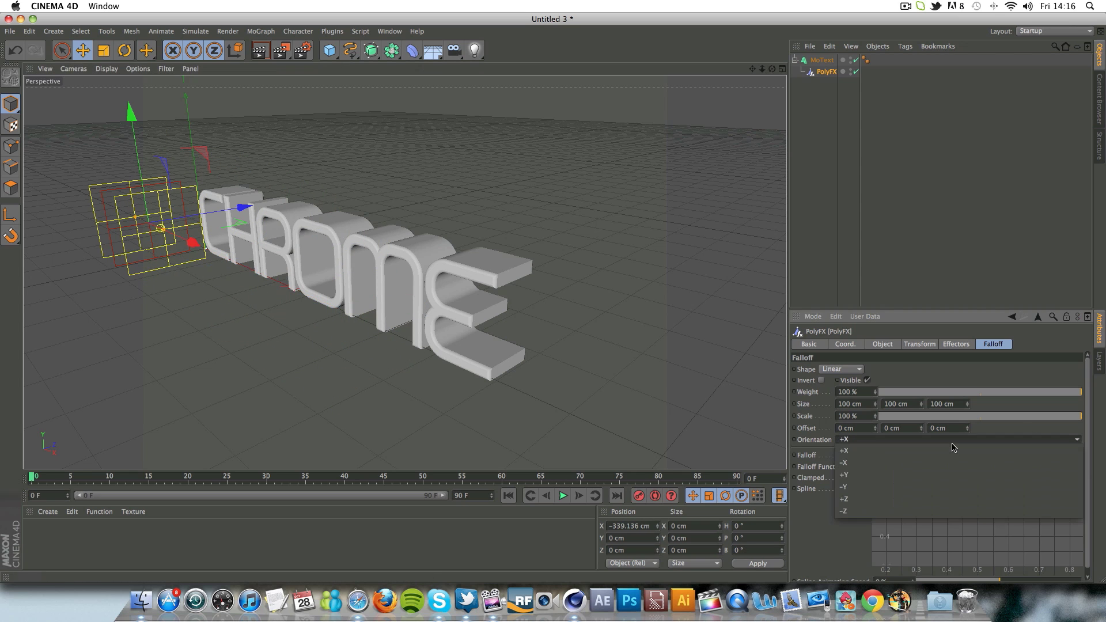
pyautogui.click(913, 464)
pyautogui.moveTo(193, 243); pyautogui.dragTo(395, 327)
# Step: Render the perspective view from a distance and close up to examine how the letters break into polygons
pyautogui.click(260, 50)
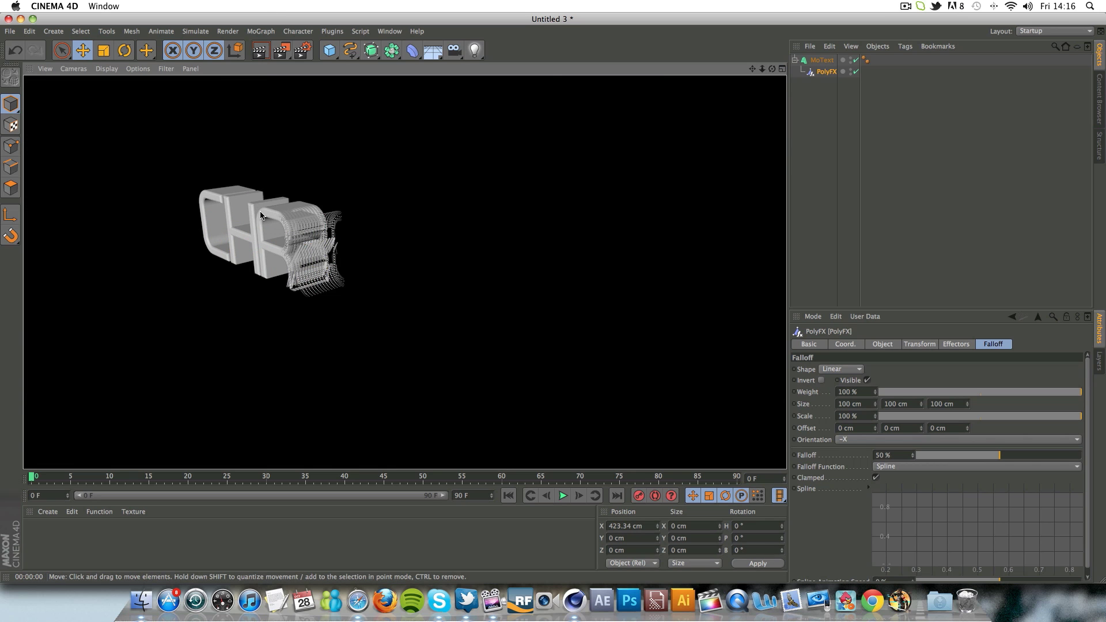
pyautogui.scroll(10, 261, 215)
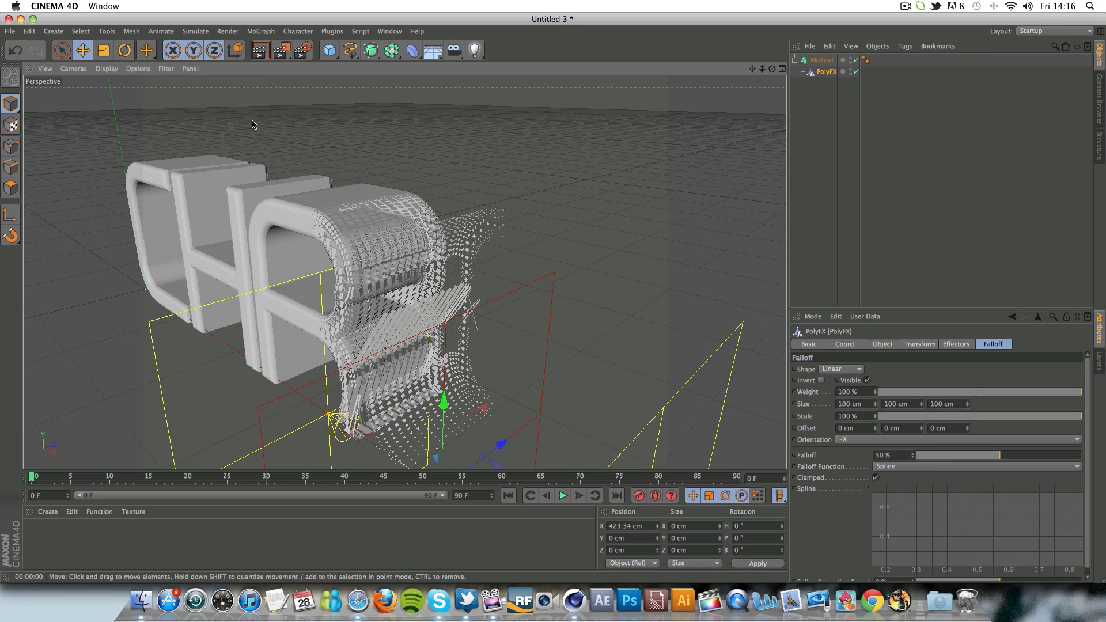
pyautogui.click(261, 56)
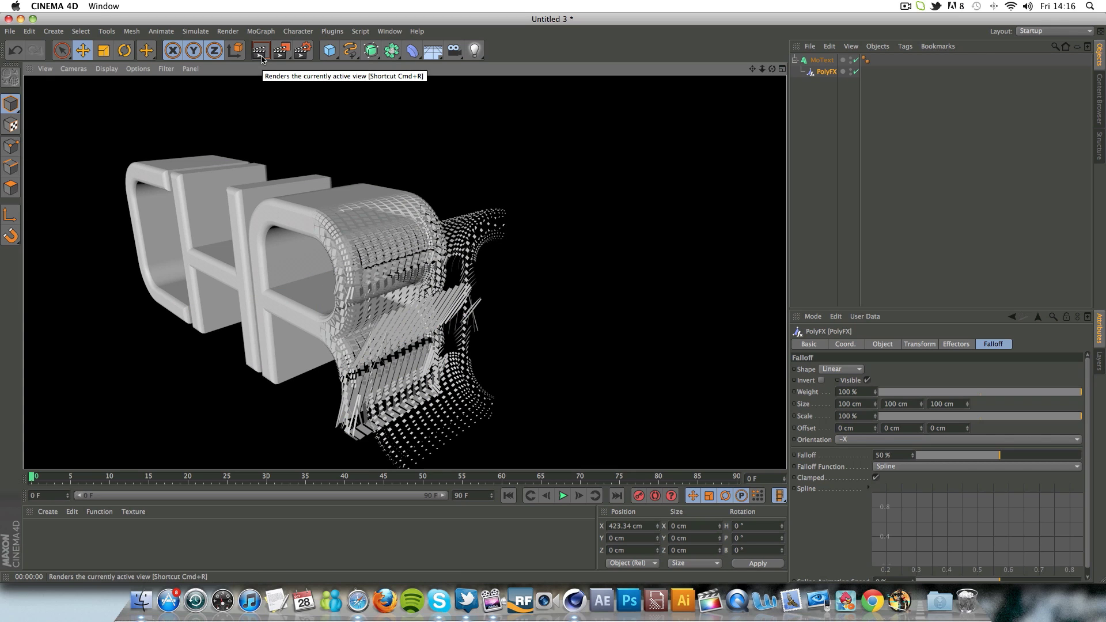
pyautogui.scroll(-1, 487, 247)
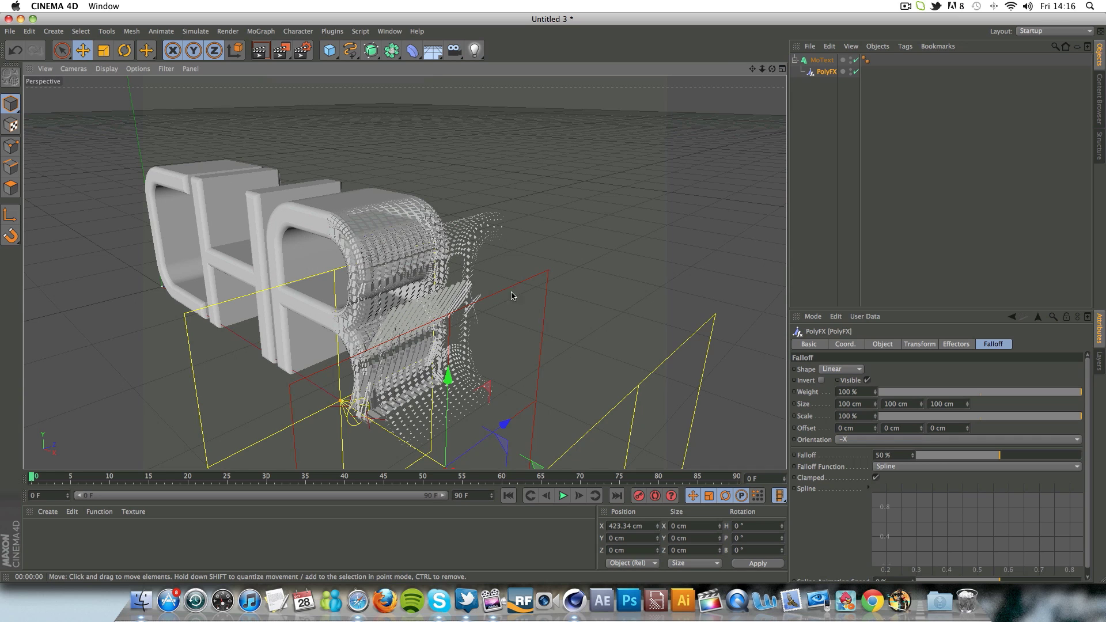
pyautogui.scroll(1, 254, 193)
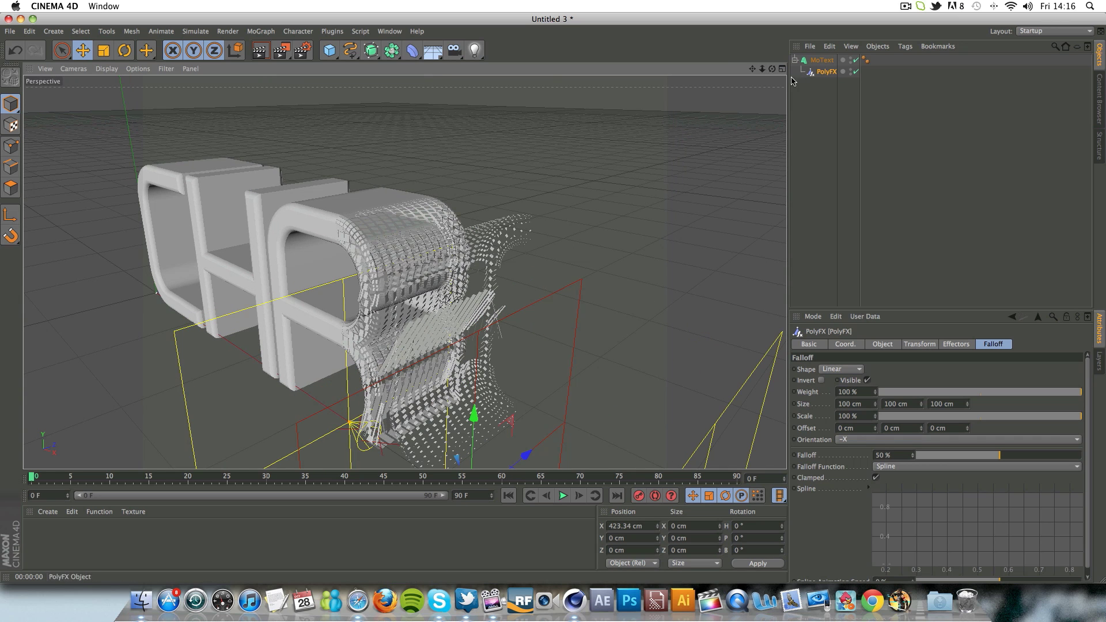
pyautogui.moveTo(752, 69); pyautogui.dragTo(753, 71)
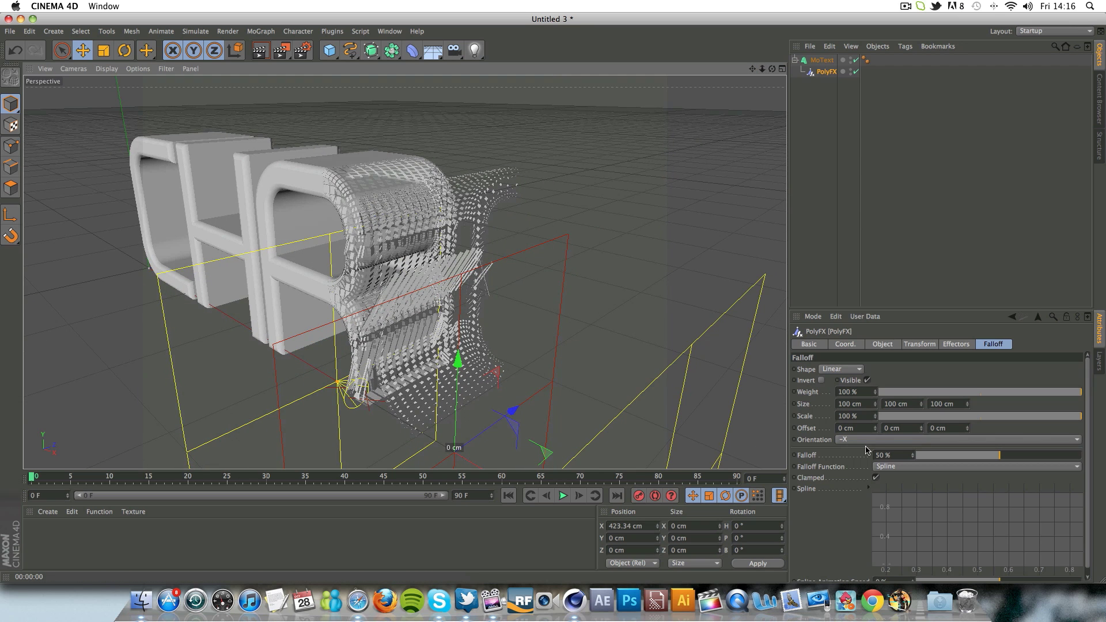
# Step: Apply the Square spline preset to the PolyFX falloff curve and render the view to check it
pyautogui.rightClick(937, 530)
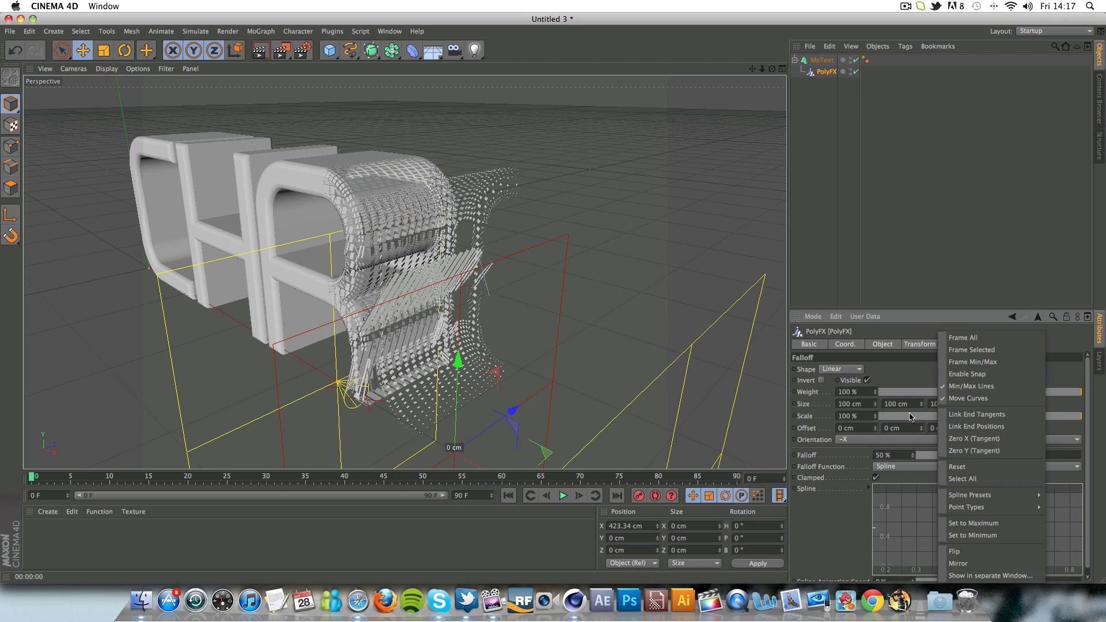
pyautogui.click(917, 370)
pyautogui.rightClick(945, 552)
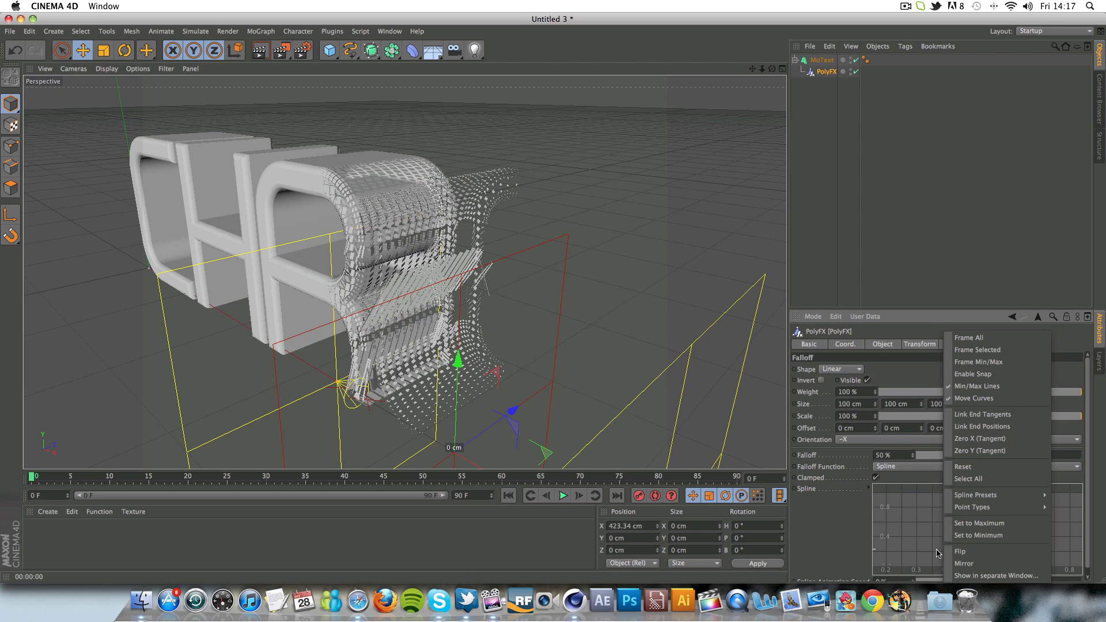
pyautogui.moveTo(977, 499)
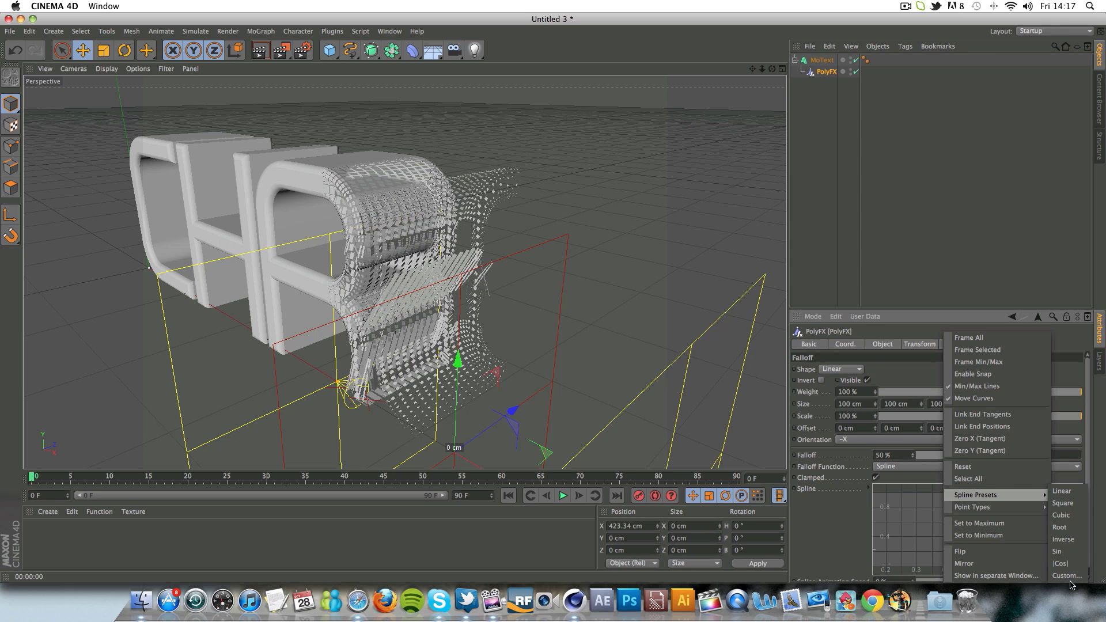
pyautogui.click(1063, 503)
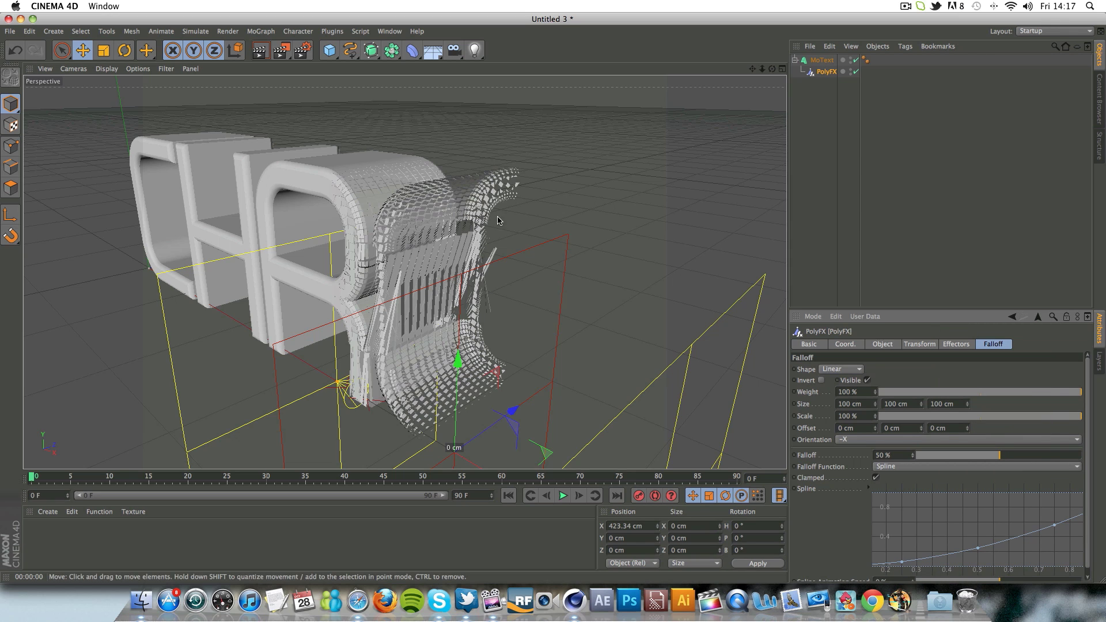
pyautogui.click(262, 51)
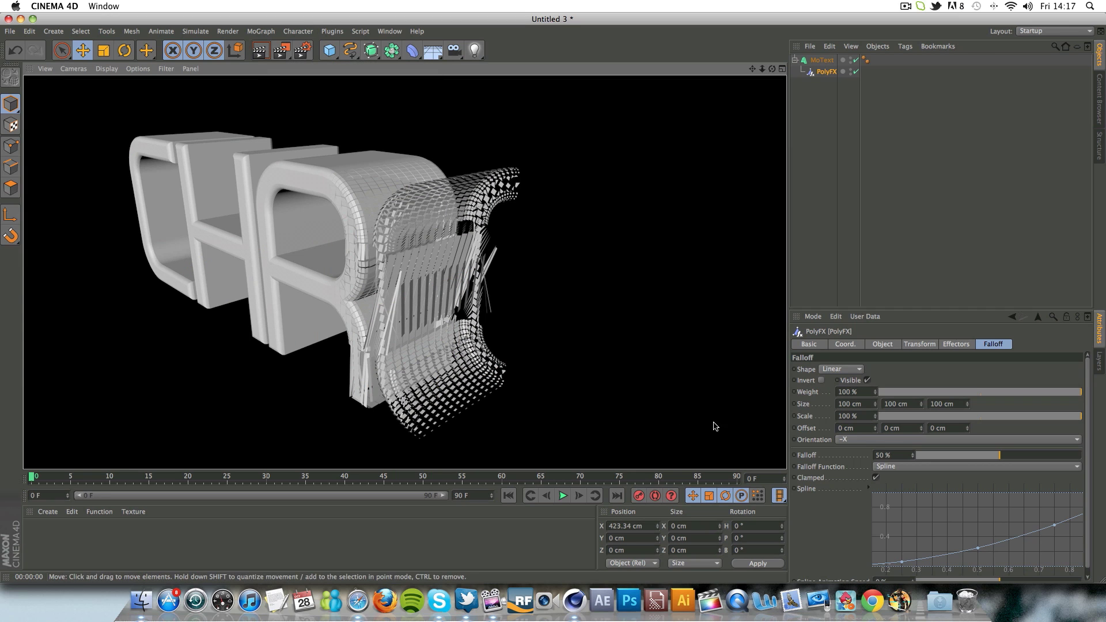
# Step: Look through the PolyFX's basic, coordinate, object, transform, effector and falloff settings
pyautogui.click(817, 344)
pyautogui.click(856, 347)
pyautogui.click(883, 346)
pyautogui.click(920, 346)
pyautogui.click(942, 348)
pyautogui.click(1002, 349)
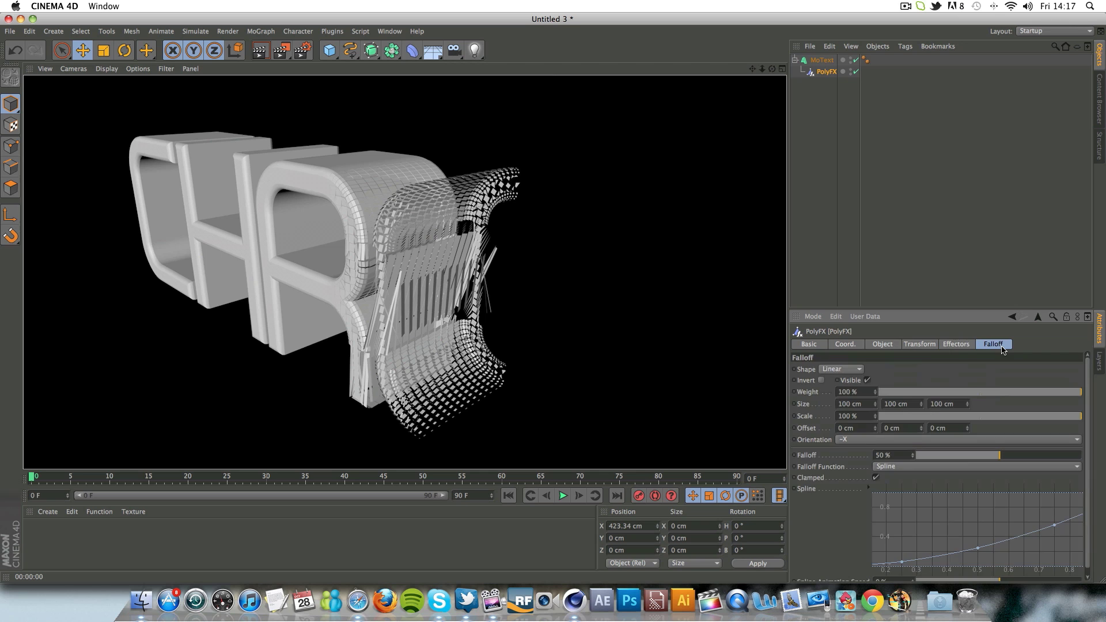
# Step: Try the falloff orientation +Y on the PolyFX, and return it to -X
pyautogui.click(910, 443)
pyautogui.click(911, 453)
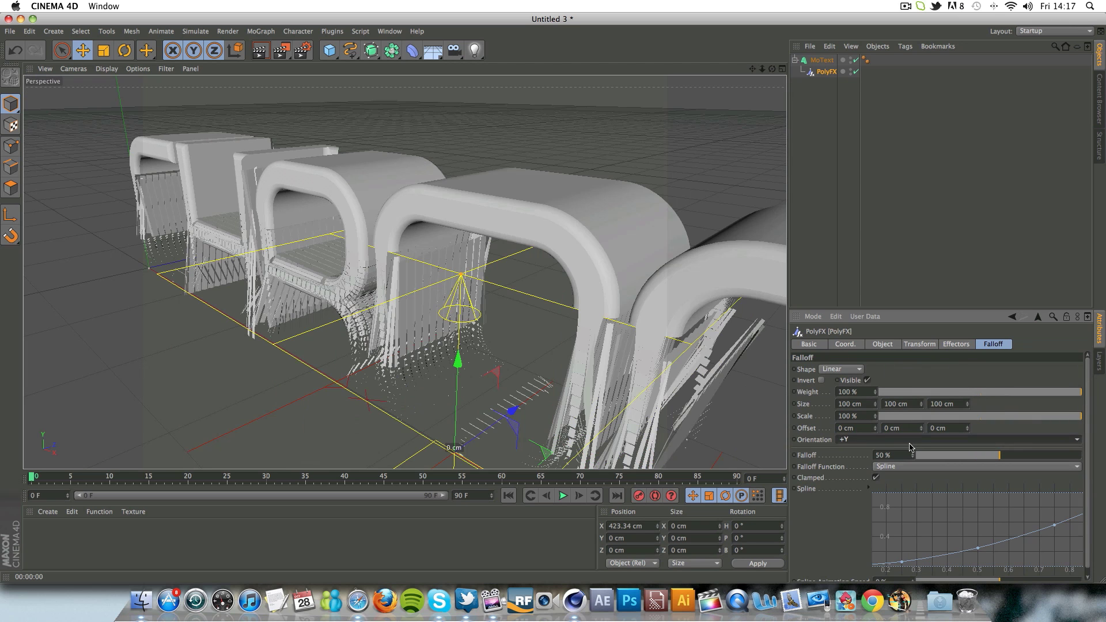
pyautogui.click(870, 441)
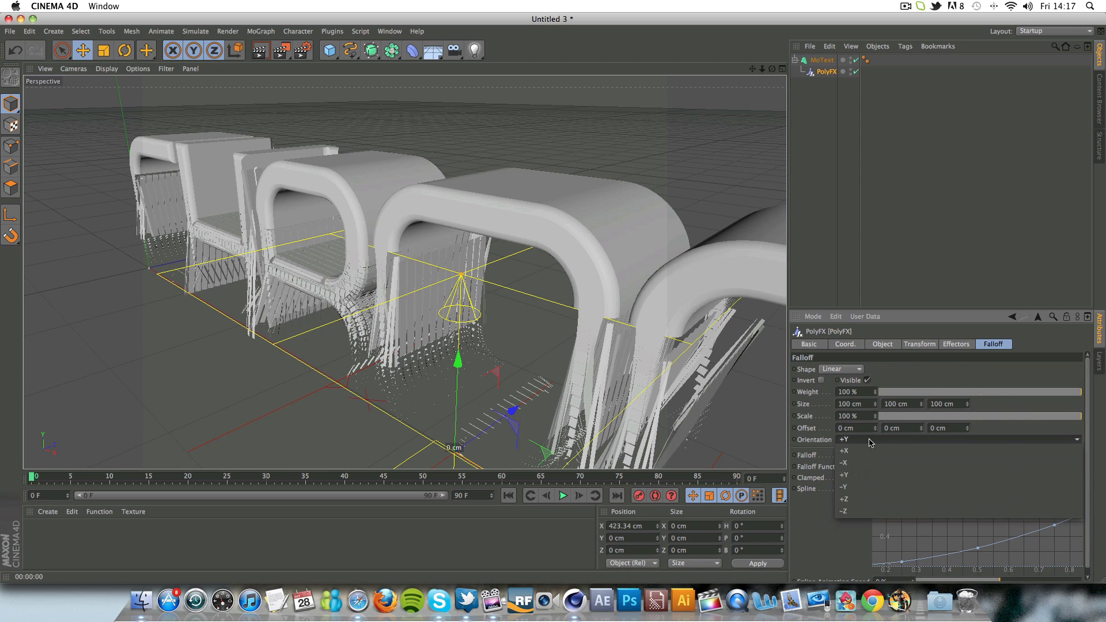
pyautogui.click(870, 467)
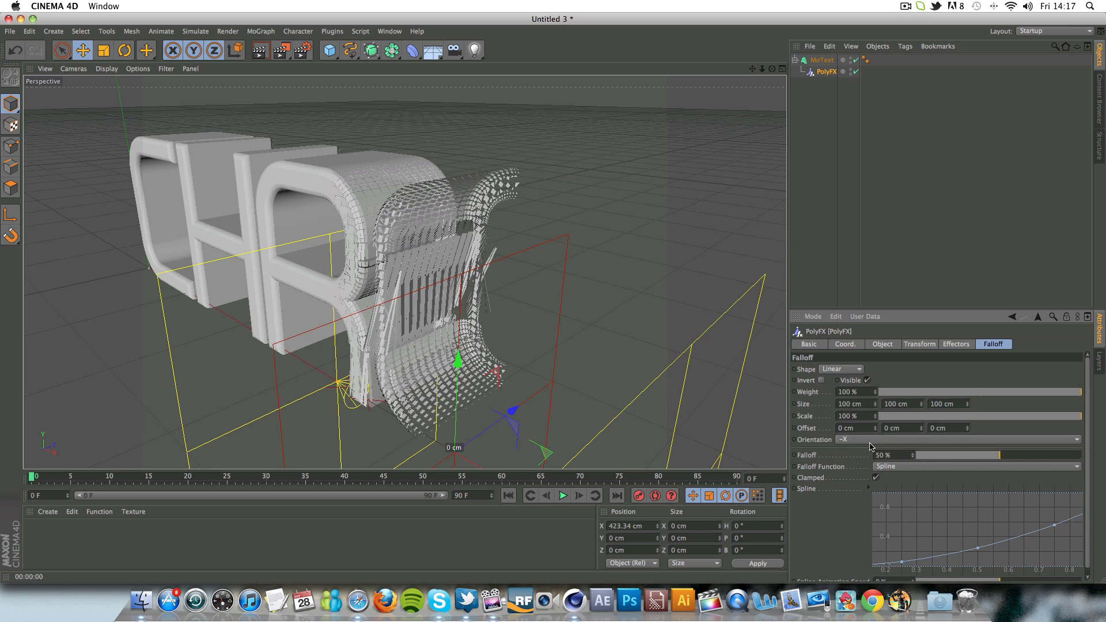
# Step: Raise the PolyFX falloff to 100 % and move the PolyFX along the text to about X 574 cm
pyautogui.click(885, 235)
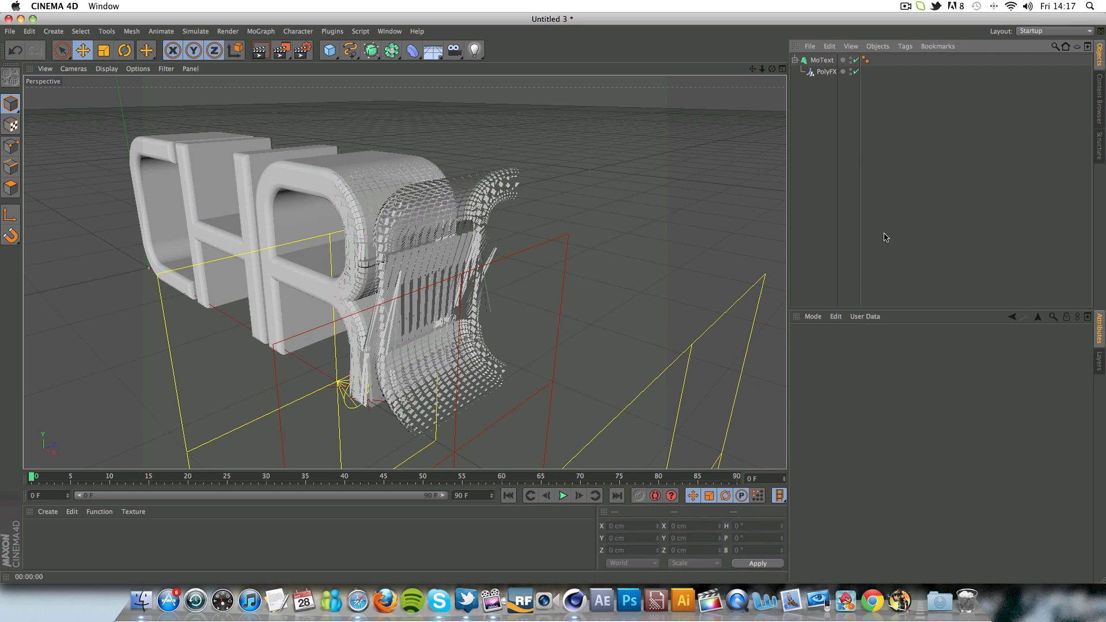
pyautogui.scroll(-10, 617, 348)
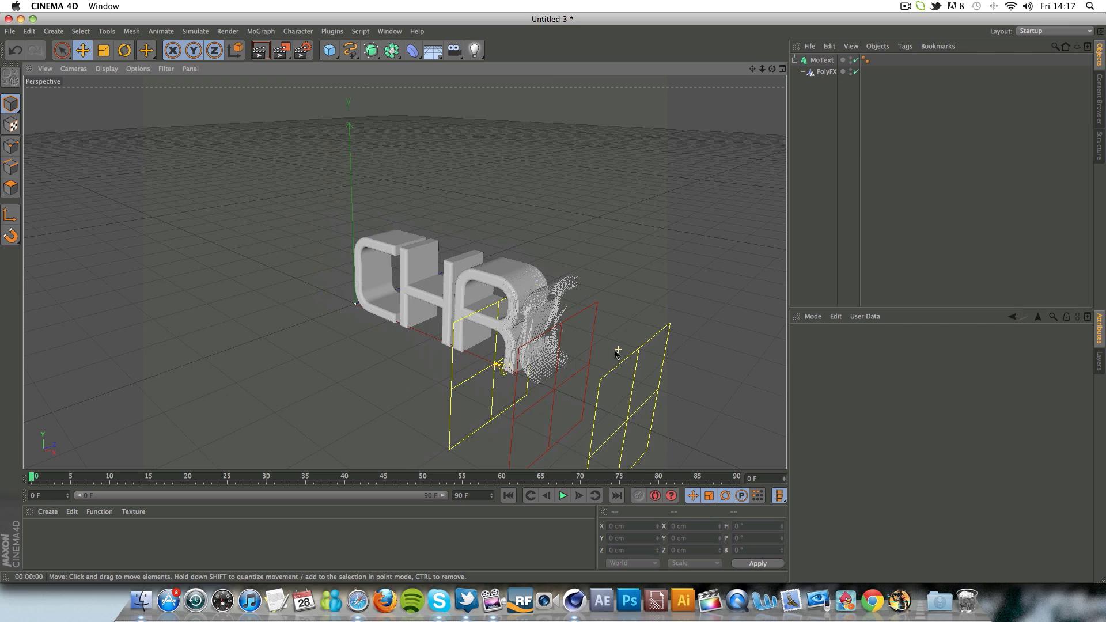
pyautogui.moveTo(752, 69); pyautogui.dragTo(669, 2)
pyautogui.click(818, 72)
pyautogui.moveTo(958, 457); pyautogui.dragTo(881, 459)
pyautogui.moveTo(523, 302); pyautogui.dragTo(637, 334)
pyautogui.moveTo(930, 460); pyautogui.dragTo(1103, 464)
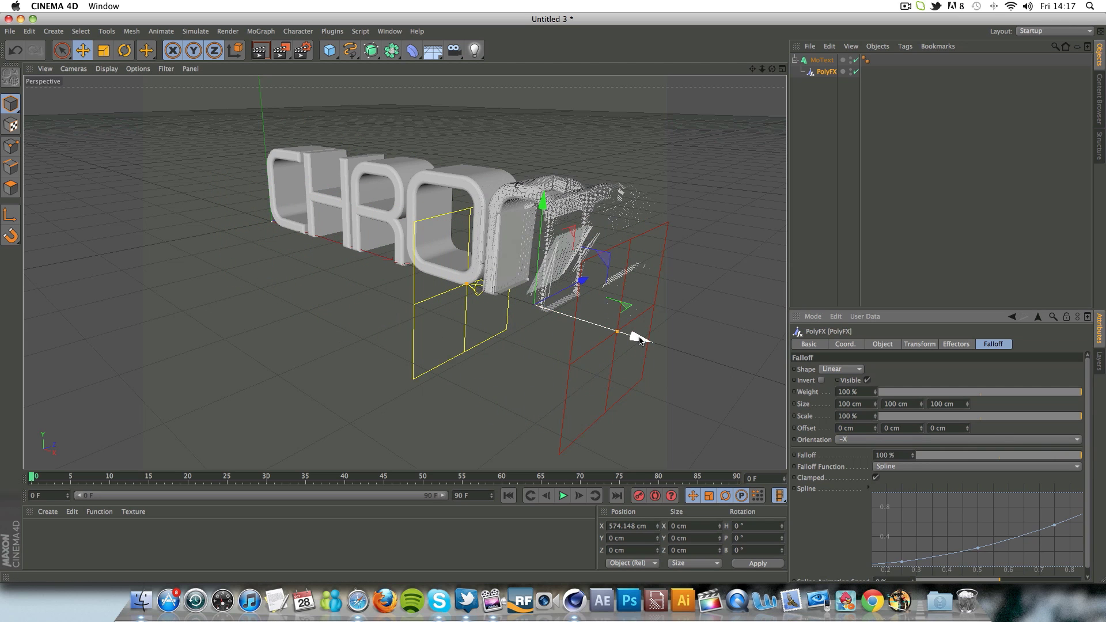
# Step: Move the PolyFX back along the text to about X 512 cm and leave it selected
pyautogui.moveTo(637, 338); pyautogui.dragTo(588, 312)
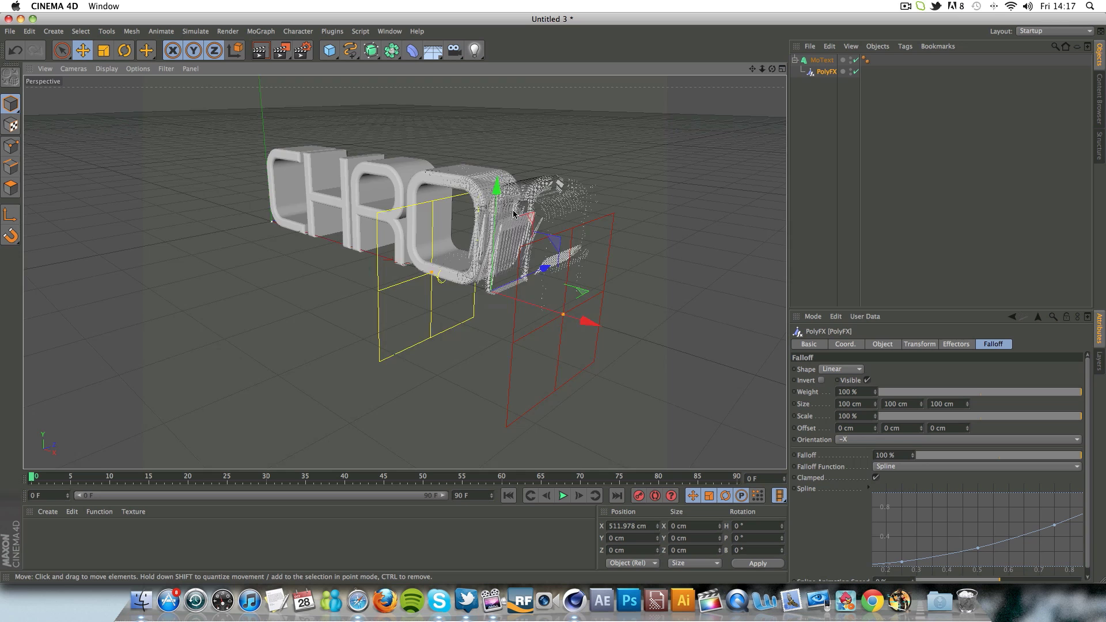
pyautogui.scroll(3, 514, 213)
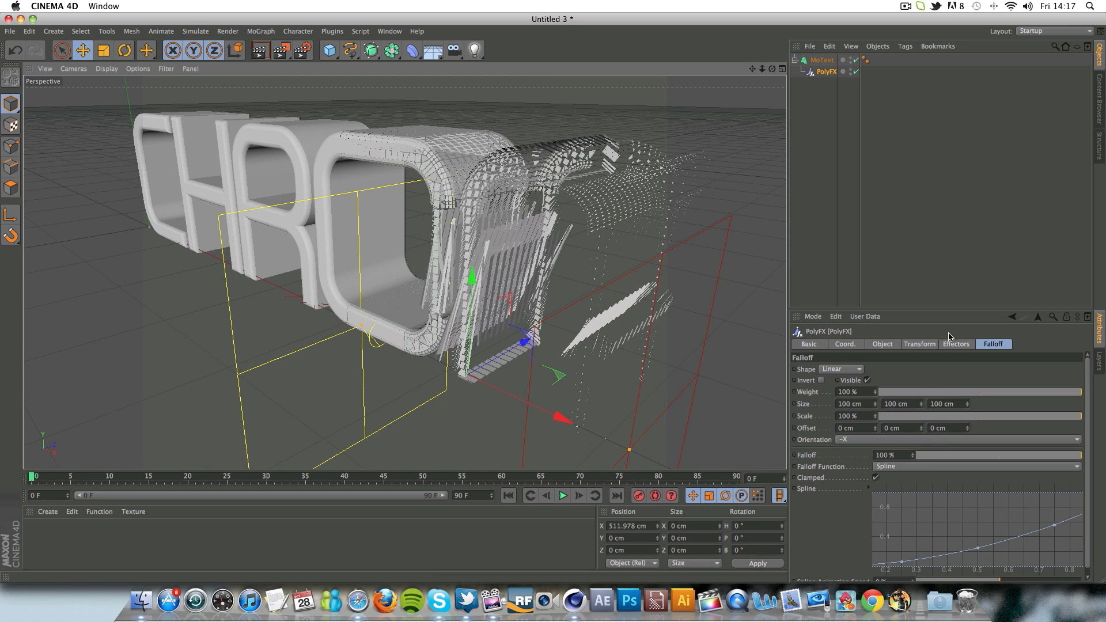
pyautogui.click(866, 166)
pyautogui.click(820, 73)
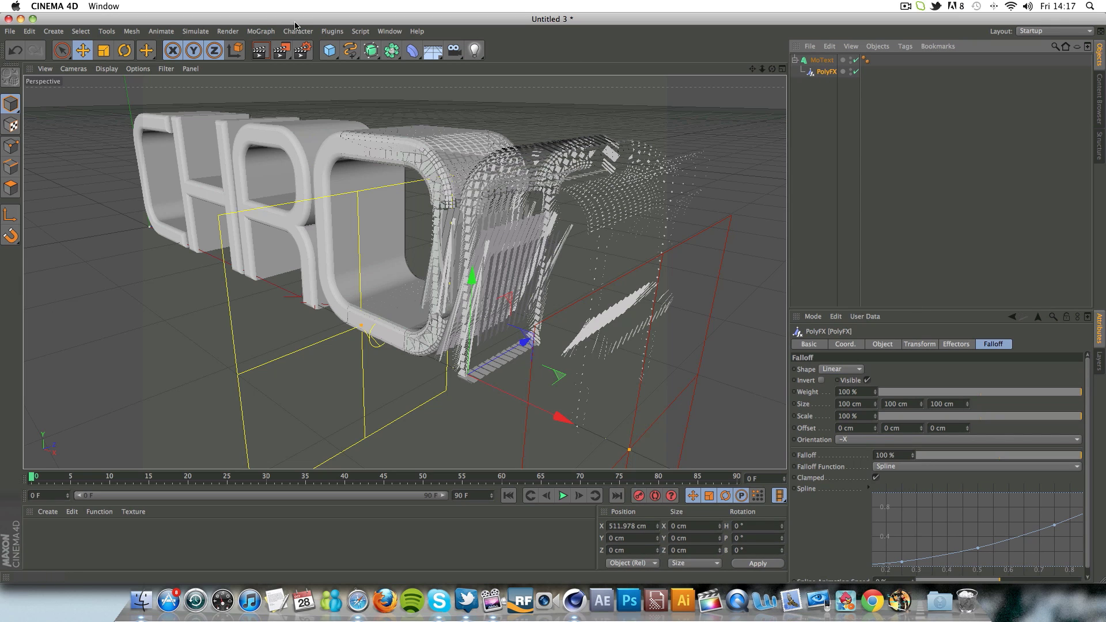
# Step: Add a Random effector to the PolyFX and move it to about X 47 cm
pyautogui.click(256, 32)
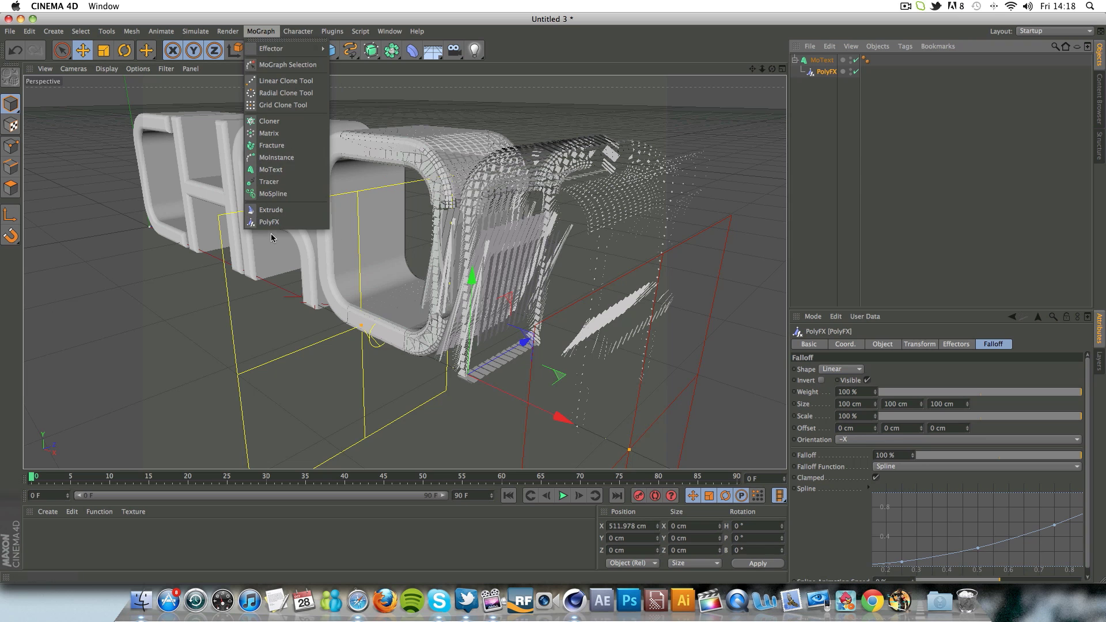
pyautogui.moveTo(300, 50)
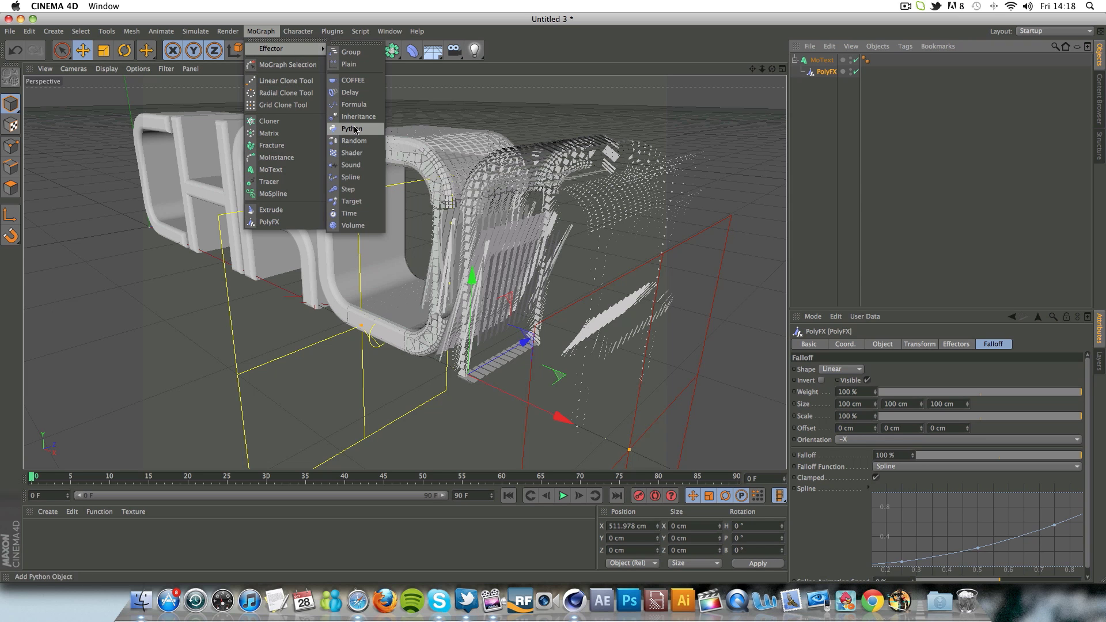
pyautogui.click(352, 144)
pyautogui.scroll(-3, 537, 305)
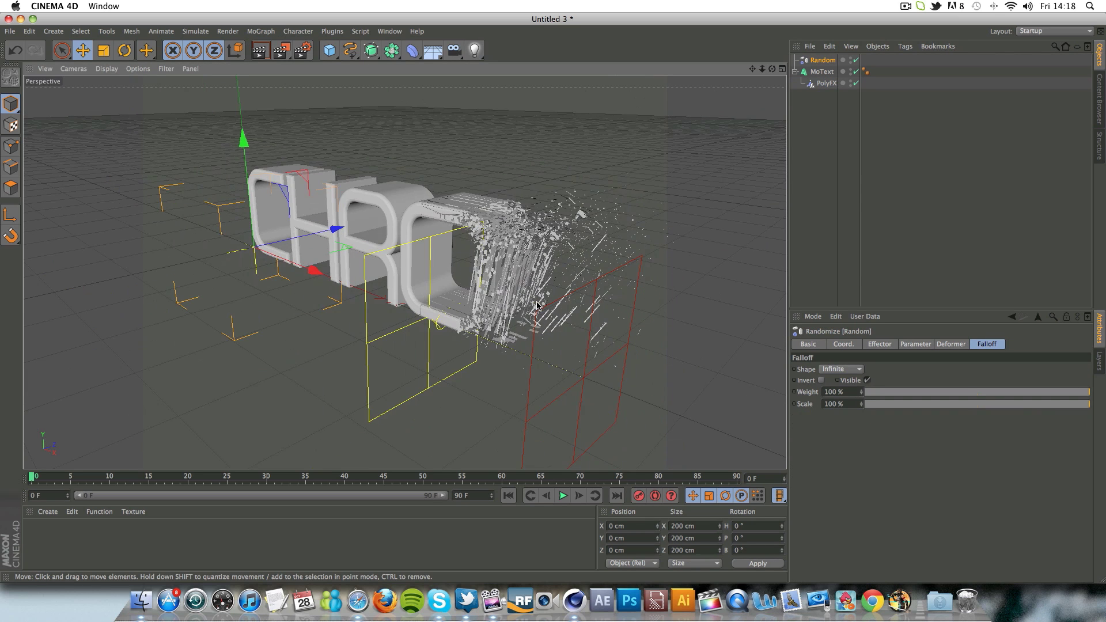
pyautogui.moveTo(315, 270); pyautogui.dragTo(331, 277)
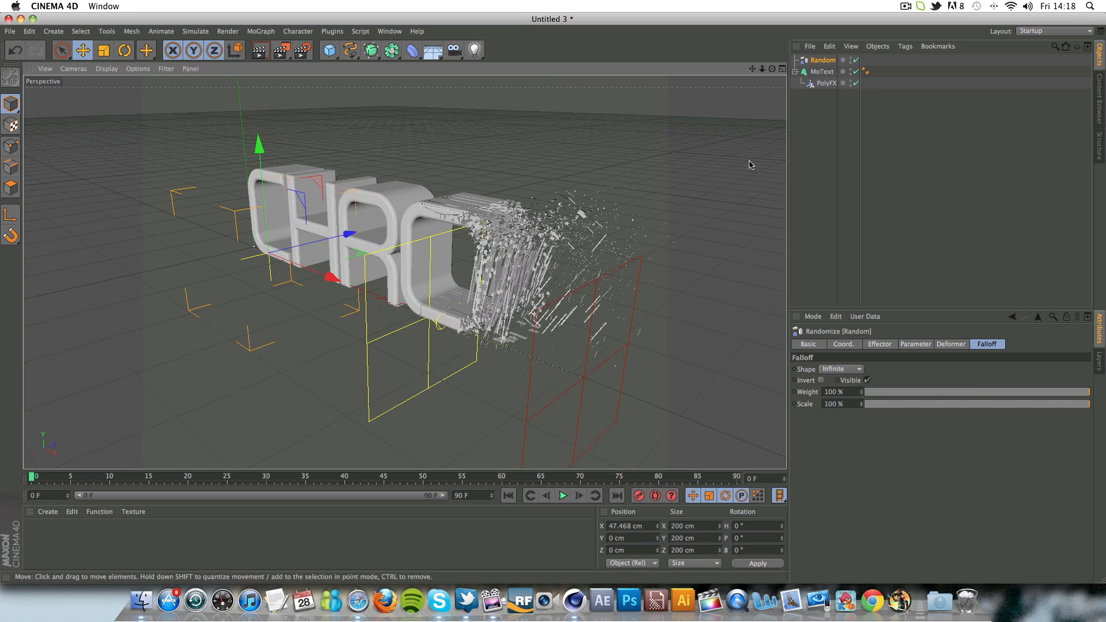
# Step: Move the PolyFX along the text to about X 631 cm and render the view as a preview
pyautogui.click(820, 82)
pyautogui.moveTo(587, 378); pyautogui.dragTo(719, 375)
pyautogui.click(262, 57)
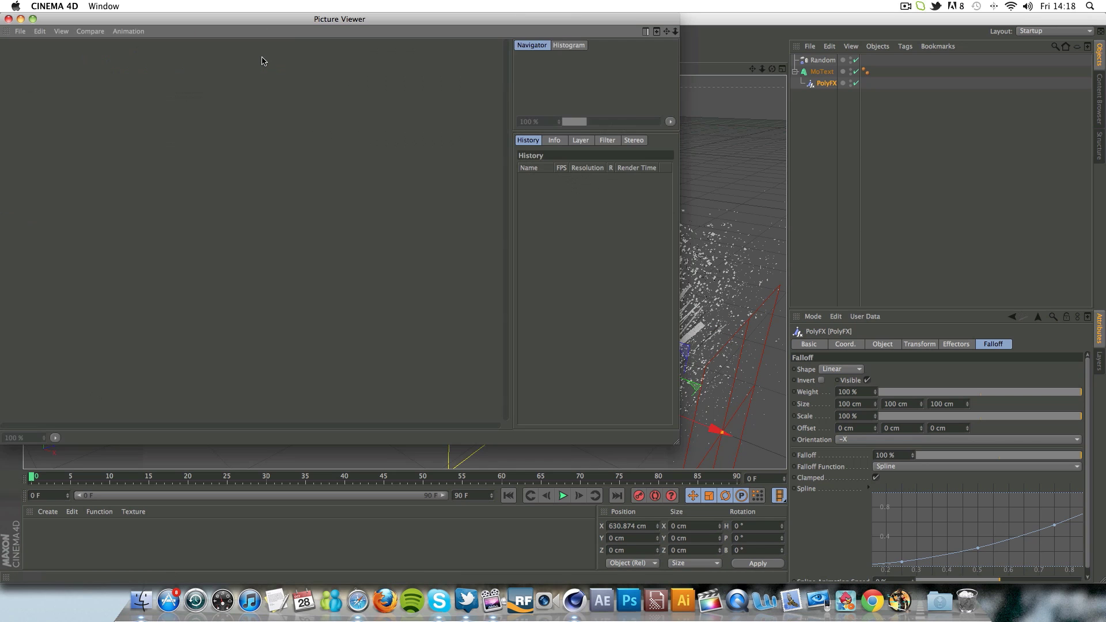
pyautogui.click(8, 19)
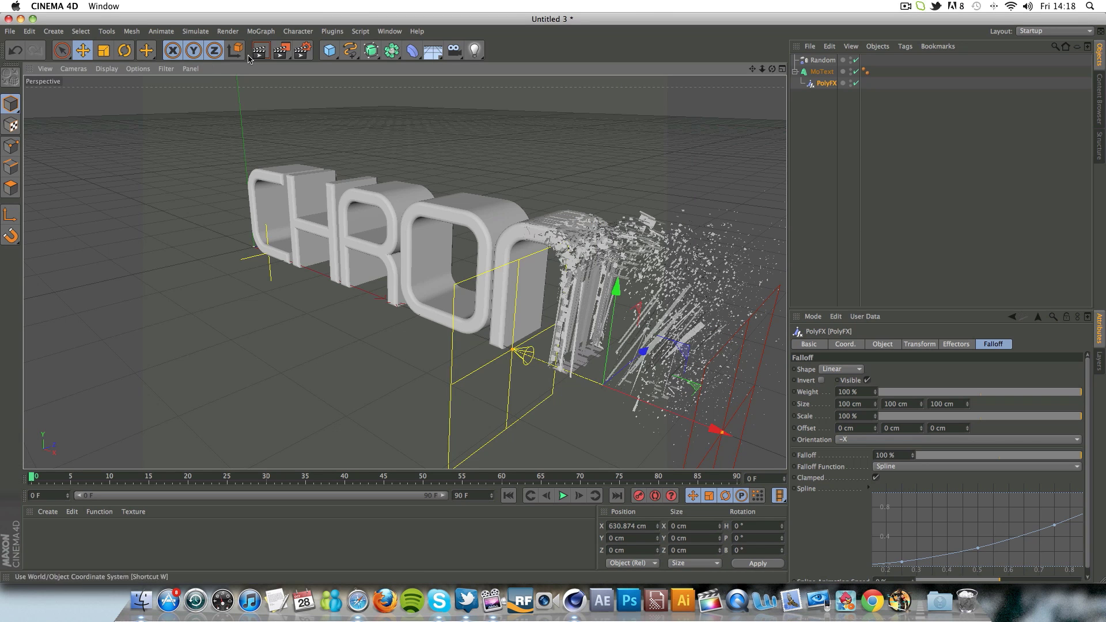
pyautogui.click(280, 53)
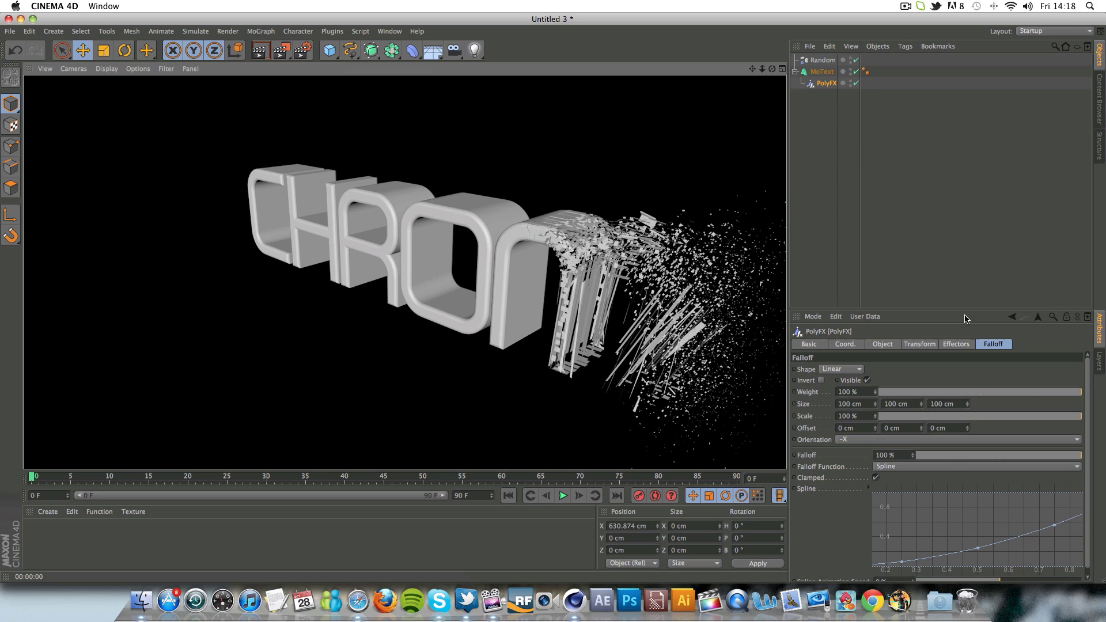
pyautogui.moveTo(1087, 410); pyautogui.dragTo(1087, 415)
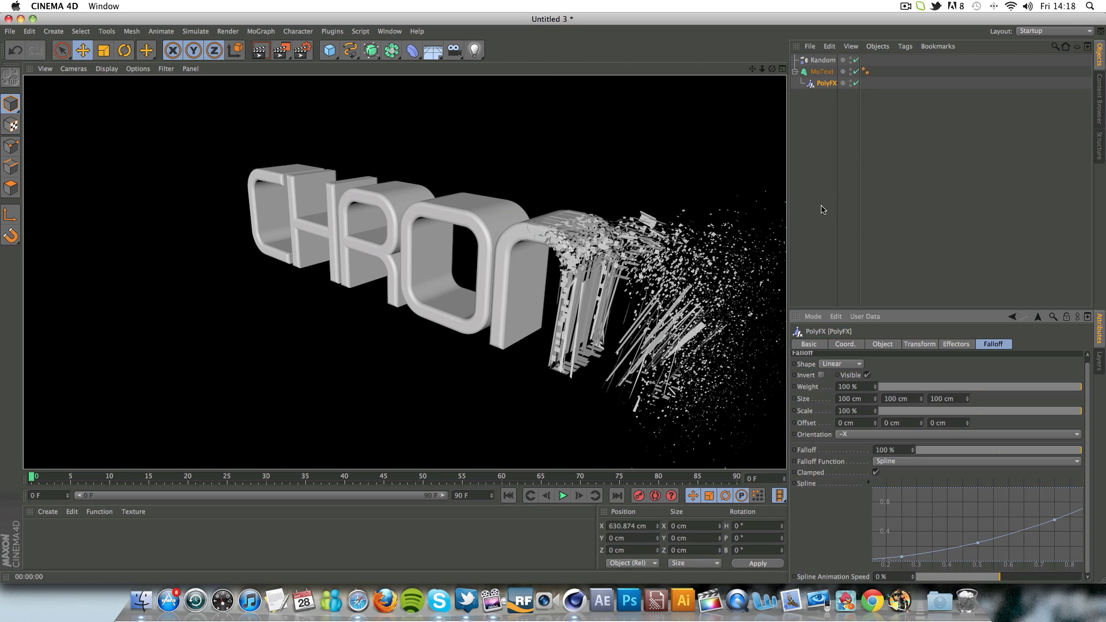
# Step: Look through the MoText's object, caps, all, lines and words settings for what controls the particle shapes
pyautogui.click(818, 72)
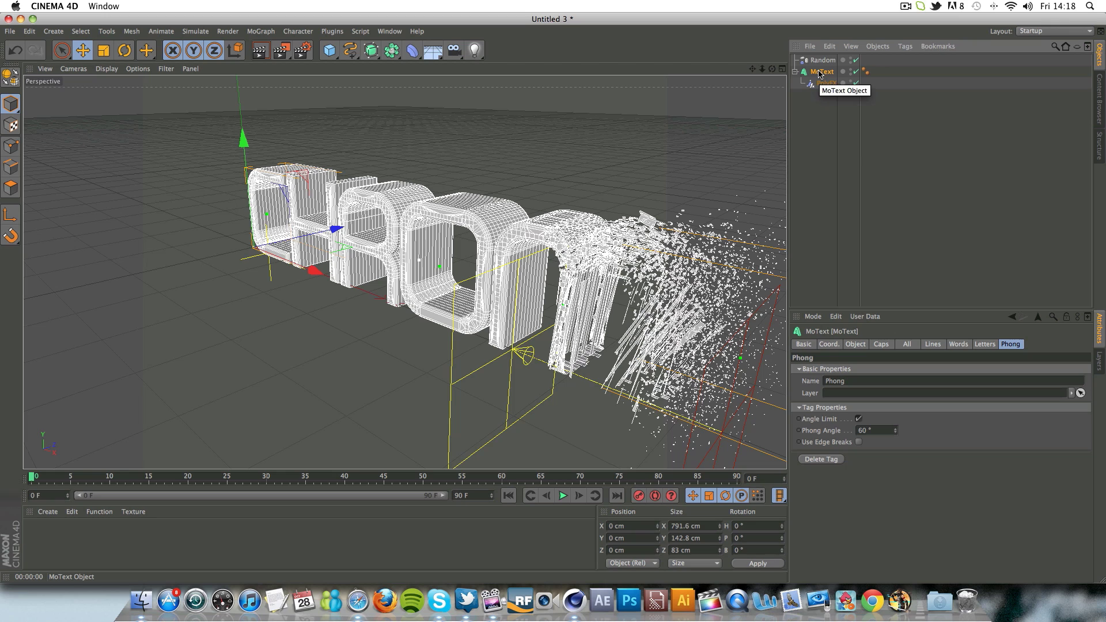
pyautogui.click(810, 346)
pyautogui.click(830, 346)
pyautogui.click(848, 346)
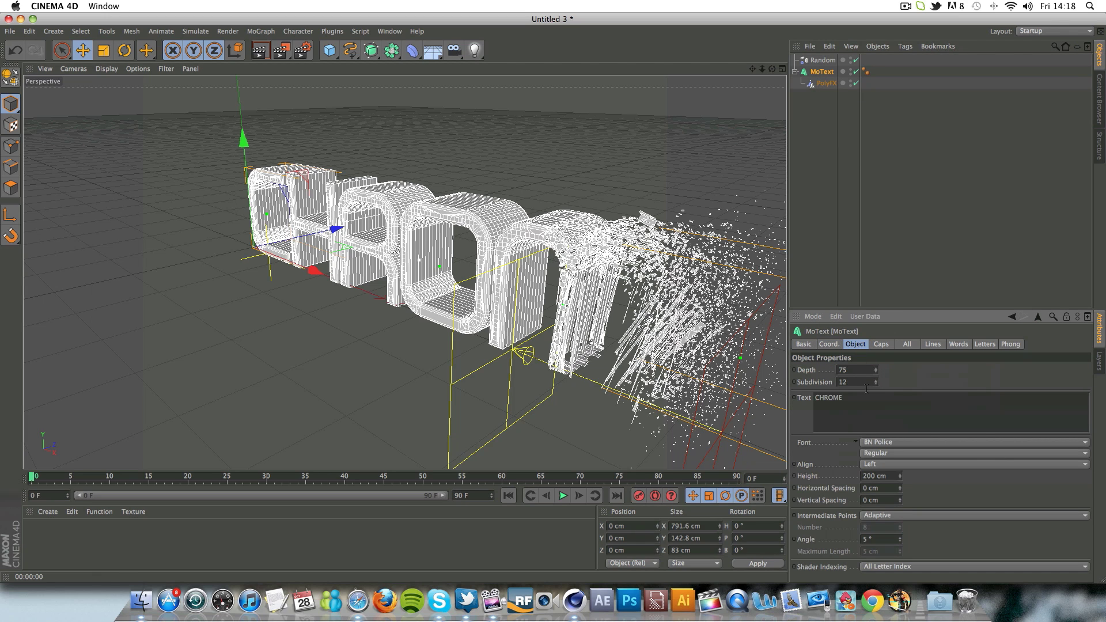
pyautogui.click(942, 517)
pyautogui.click(941, 517)
pyautogui.click(881, 344)
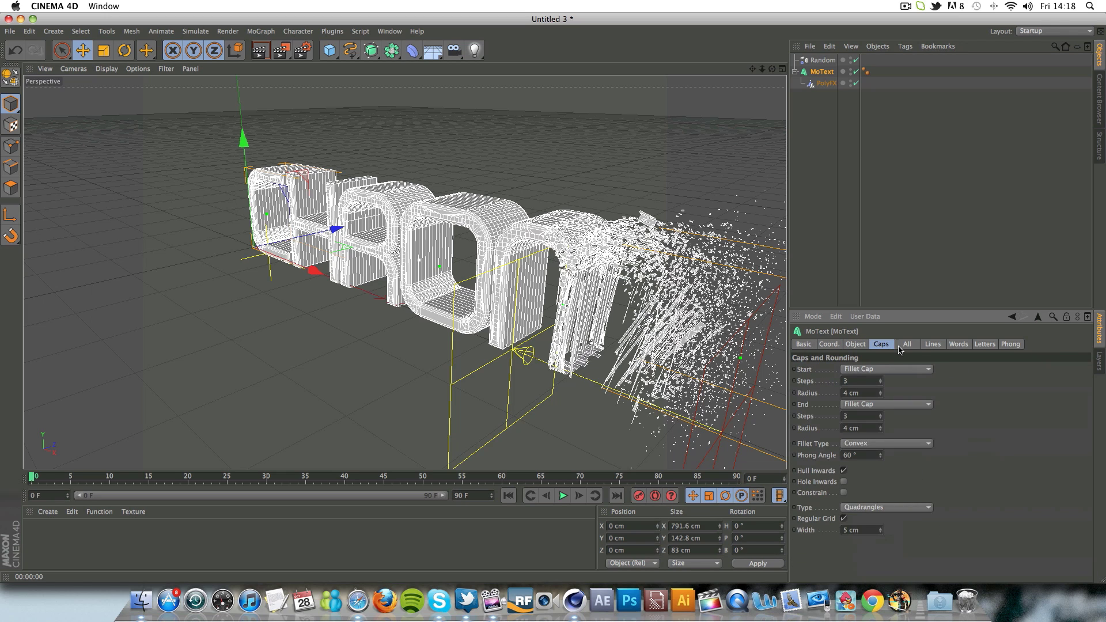
pyautogui.click(908, 345)
pyautogui.click(933, 345)
pyautogui.click(958, 345)
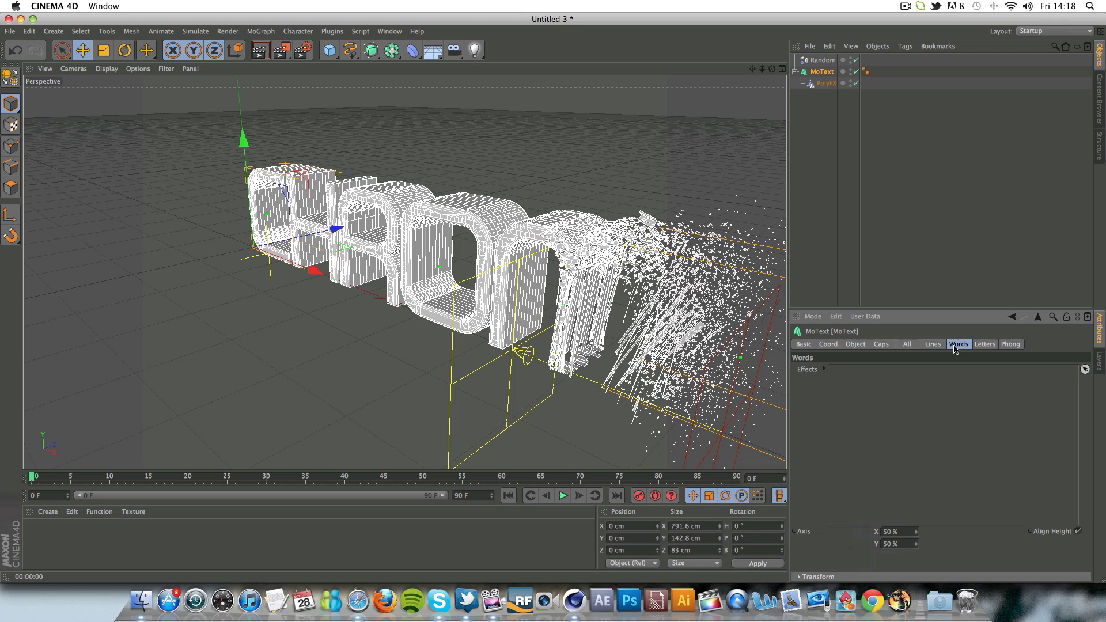
# Step: Set the MoText's intermediate points to Subdivided and deselect it to inspect the particles
pyautogui.click(860, 345)
pyautogui.click(918, 518)
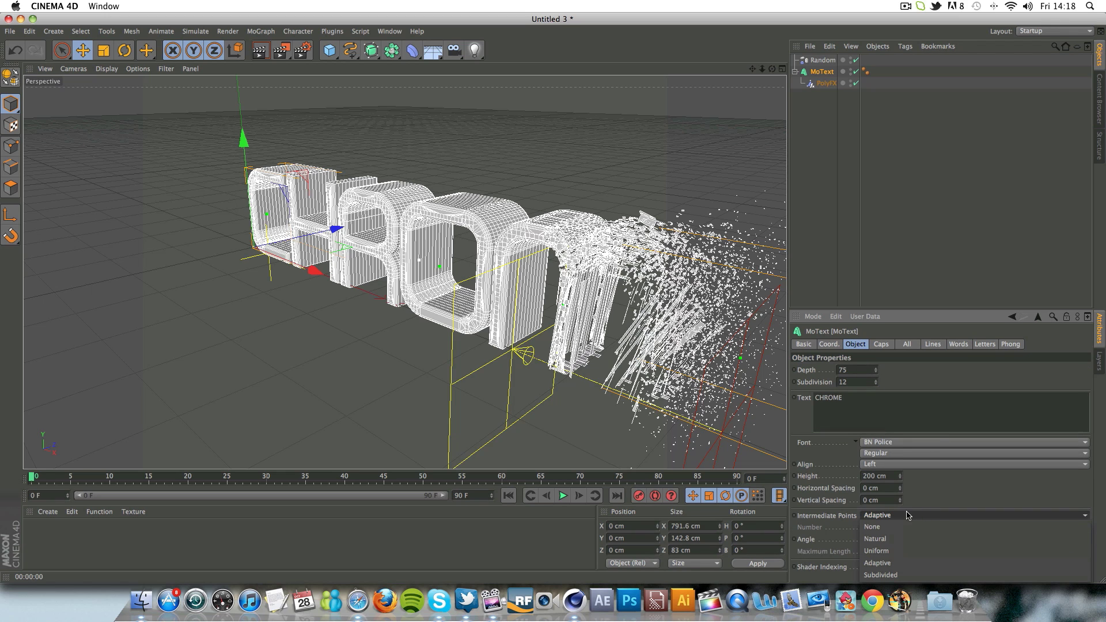
pyautogui.click(891, 575)
pyautogui.click(861, 281)
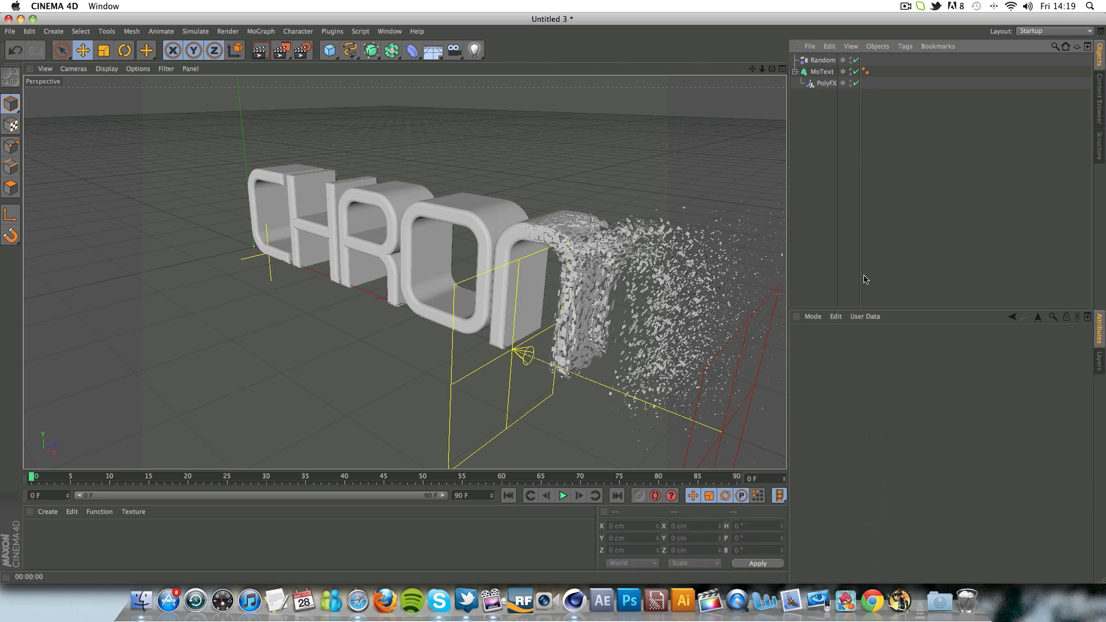
# Step: Switch the MoText's intermediate points back to Adaptive to compare the particle shapes
pyautogui.click(823, 72)
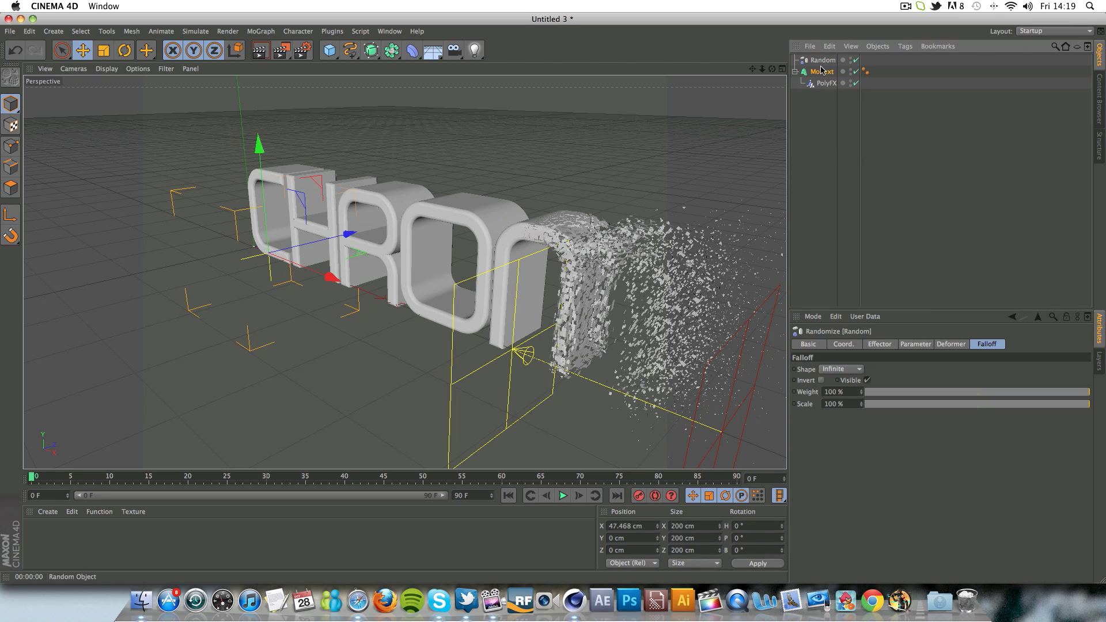
pyautogui.click(875, 517)
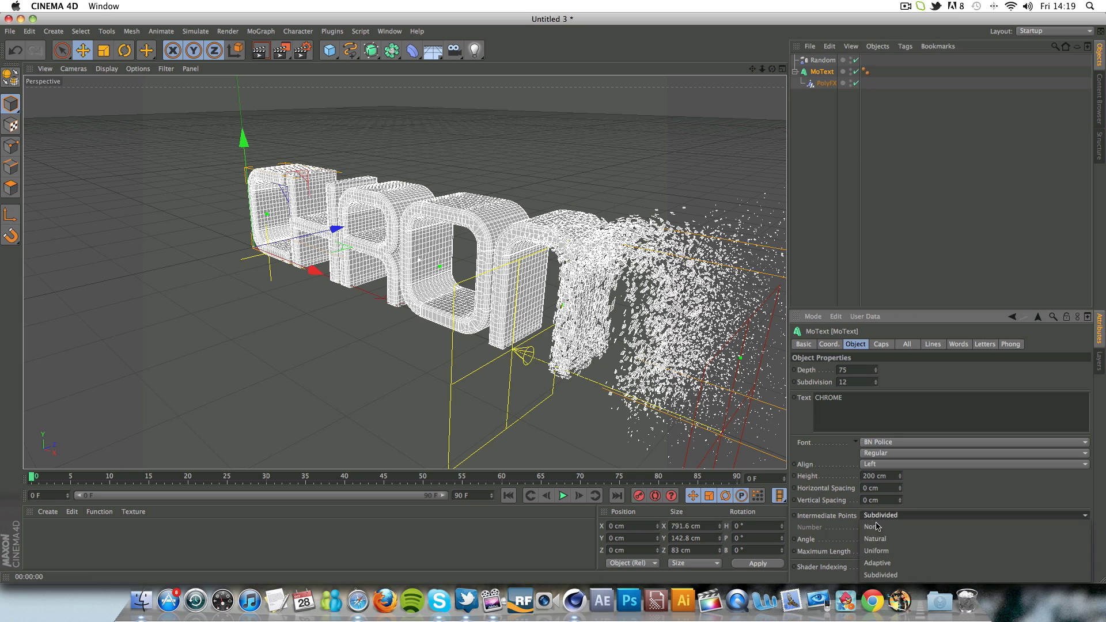
pyautogui.click(887, 563)
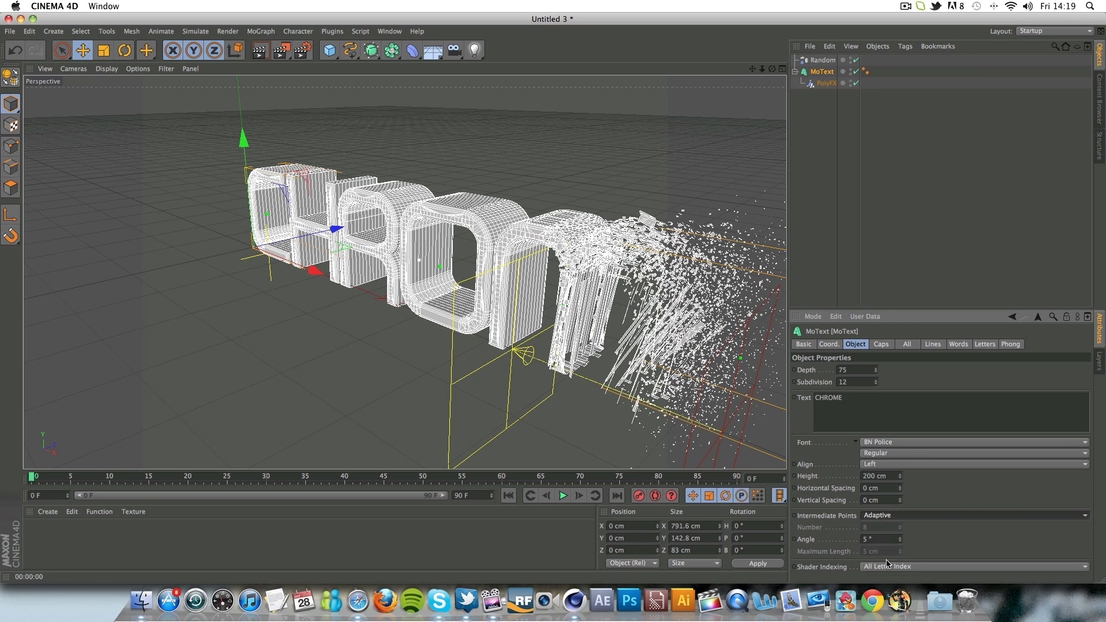
pyautogui.click(876, 259)
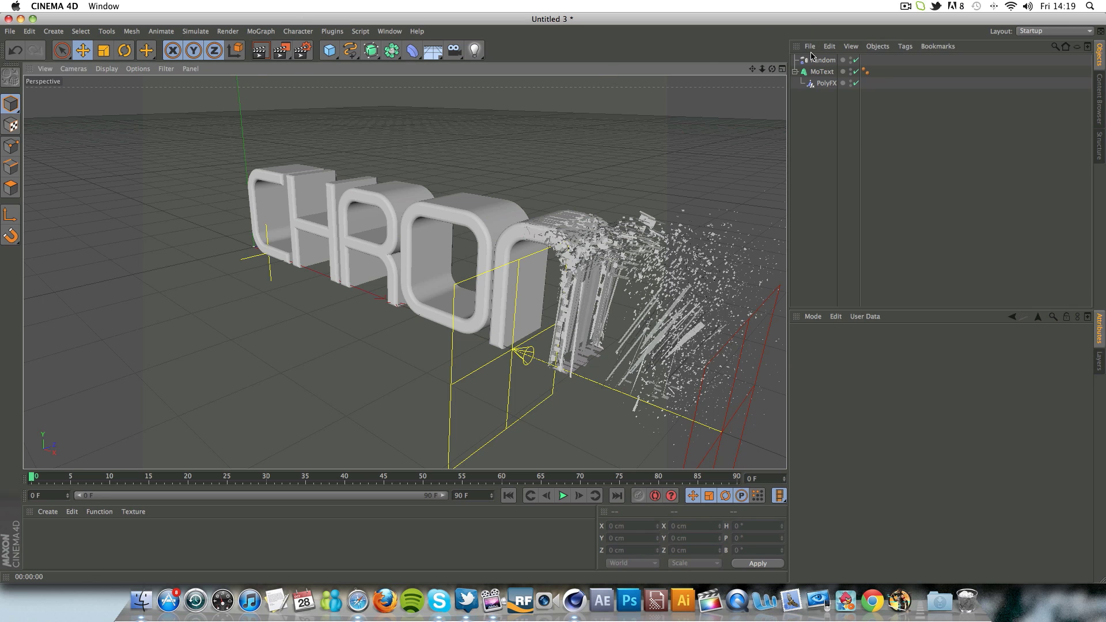
# Step: Set the MoText's intermediate points to Subdivided again and clear the selection
pyautogui.click(813, 82)
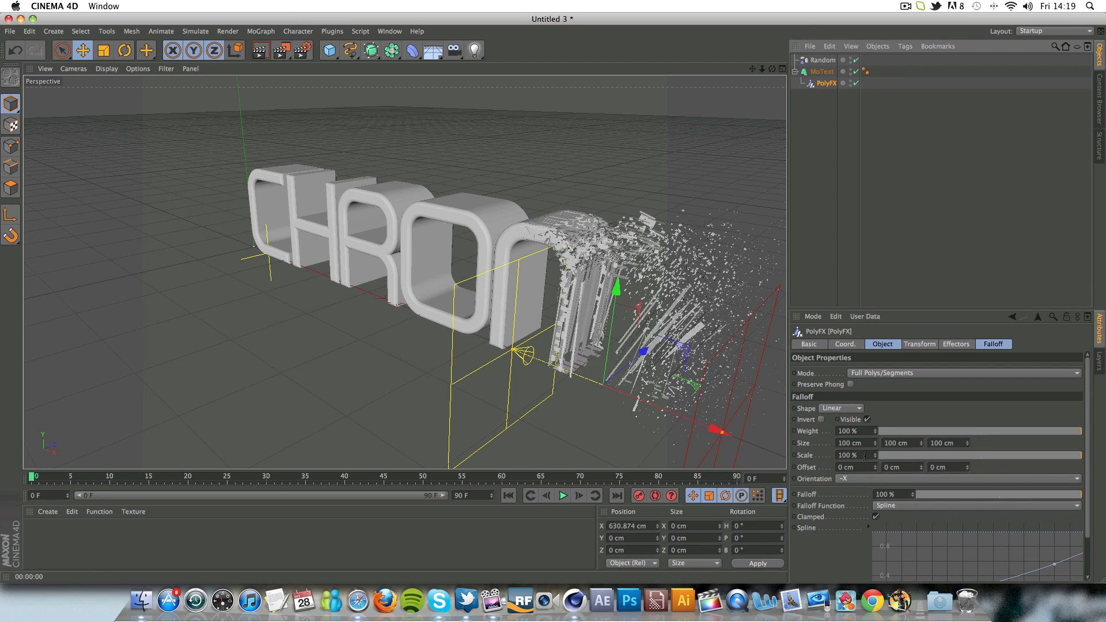
pyautogui.click(821, 71)
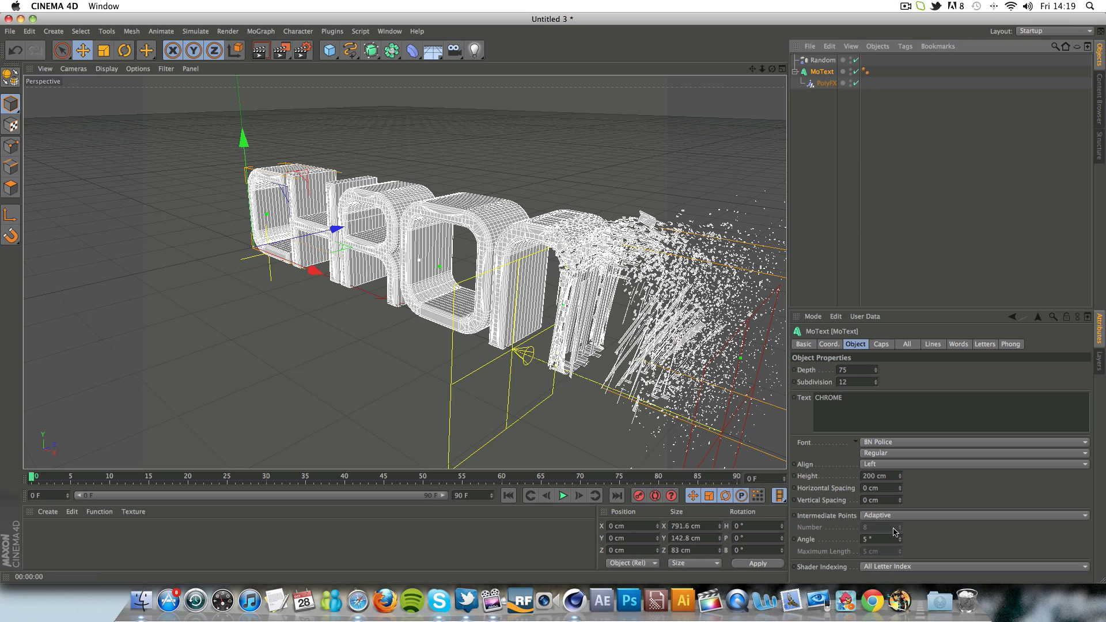
pyautogui.click(887, 568)
pyautogui.click(888, 574)
pyautogui.click(892, 250)
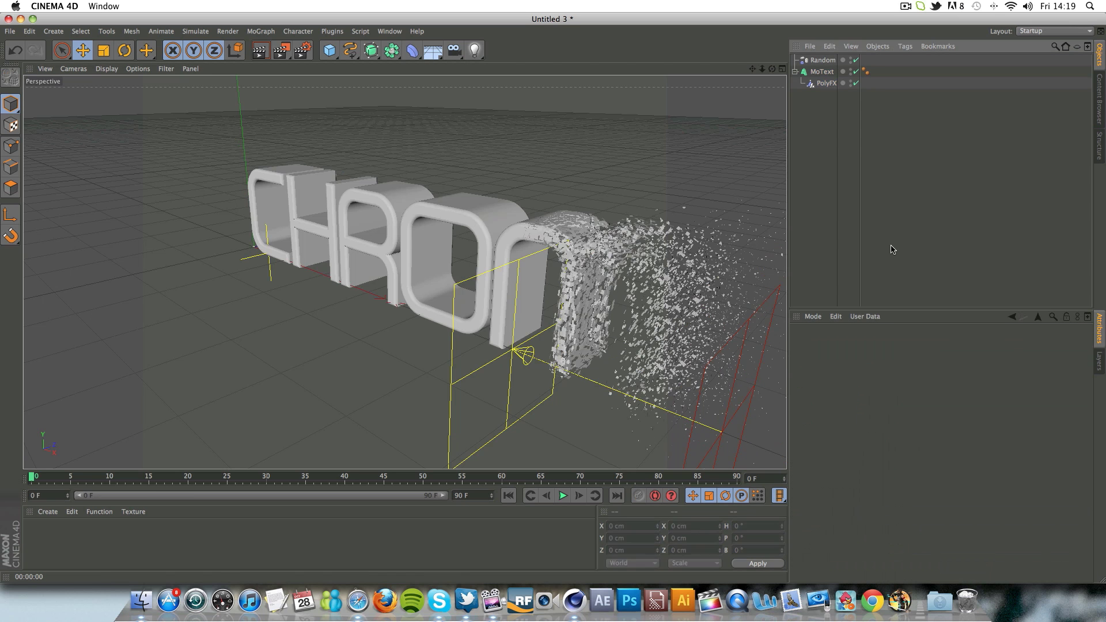
# Step: Move the PolyFX back along the text to about X 580 cm
pyautogui.keyDown('alt'); pyautogui.moveTo(530, 440); pyautogui.dragTo(638, 214); pyautogui.keyUp('alt')
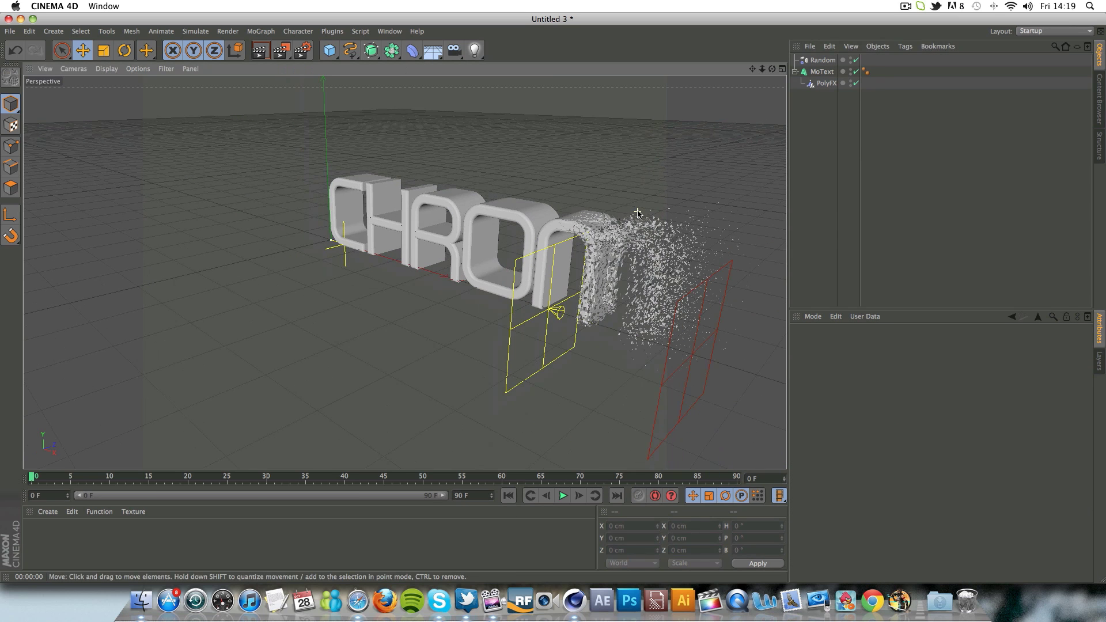
pyautogui.moveTo(753, 69); pyautogui.dragTo(704, 77)
pyautogui.click(825, 83)
pyautogui.moveTo(647, 381); pyautogui.dragTo(622, 365)
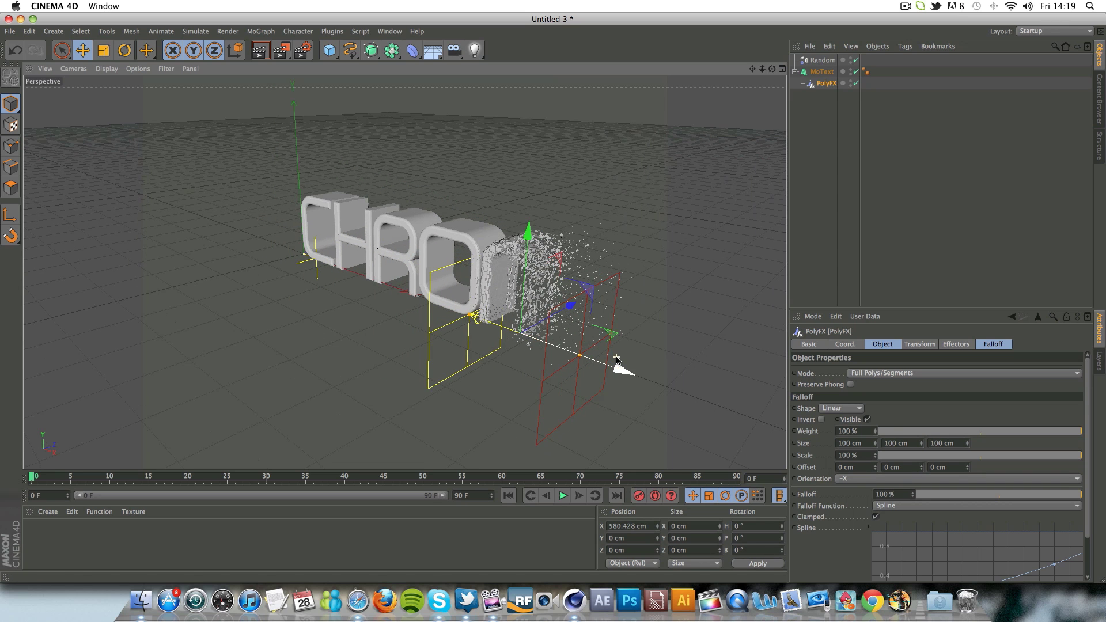
pyautogui.scroll(2, 604, 320)
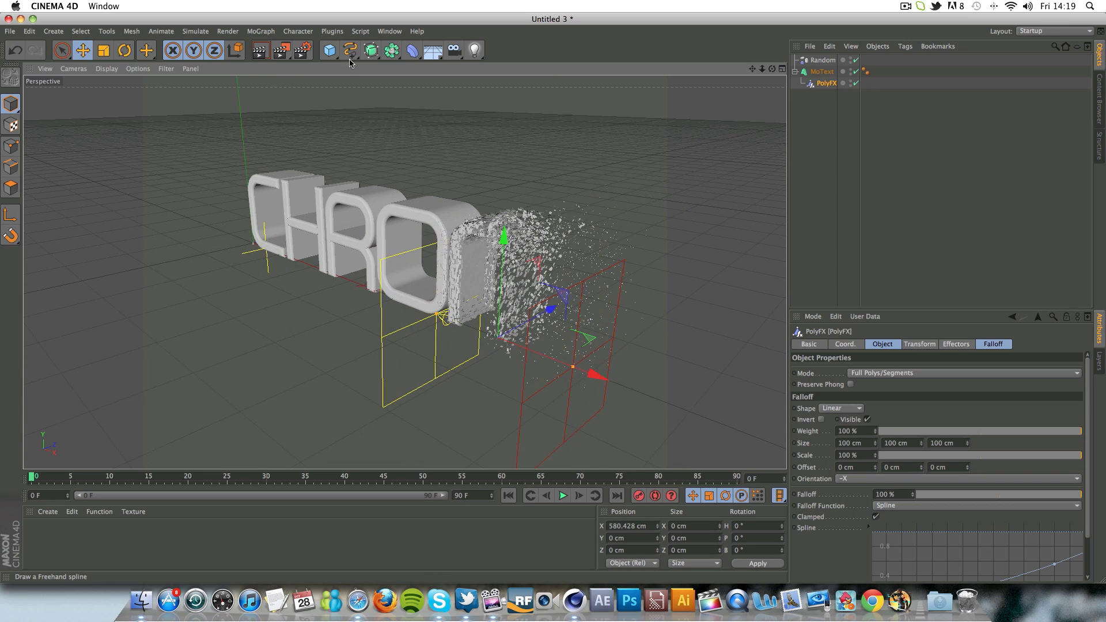
# Step: Add a floor, and place a light above the text at about X 305, Y 432, Z -65 cm
pyautogui.click(432, 50)
pyautogui.click(496, 68)
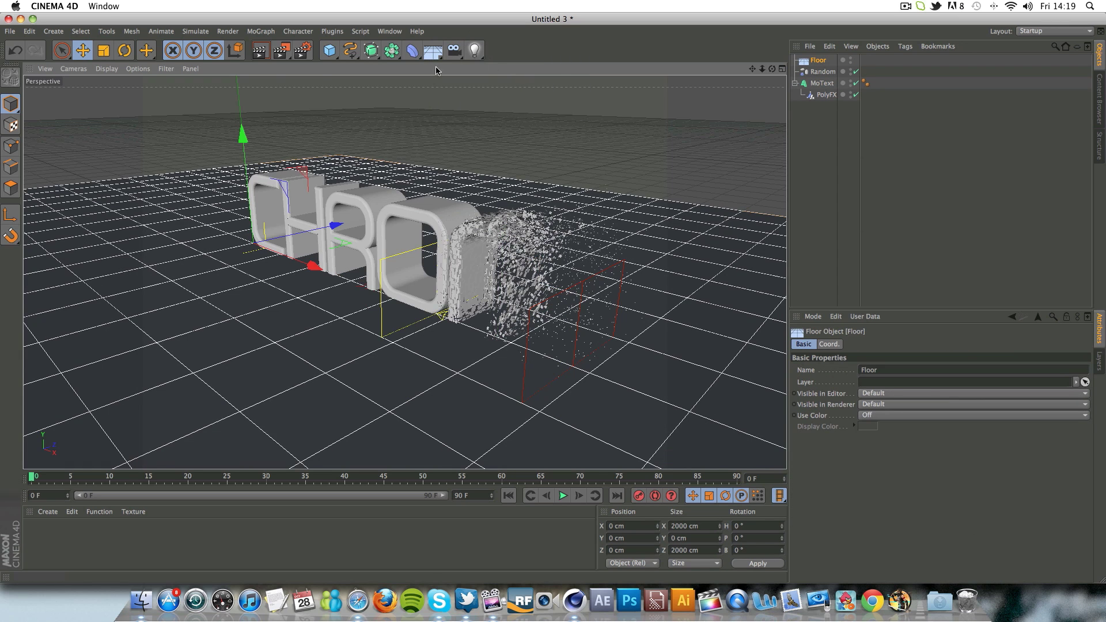
pyautogui.scroll(-5, 404, 112)
pyautogui.click(470, 56)
pyautogui.moveTo(327, 151); pyautogui.dragTo(420, 114)
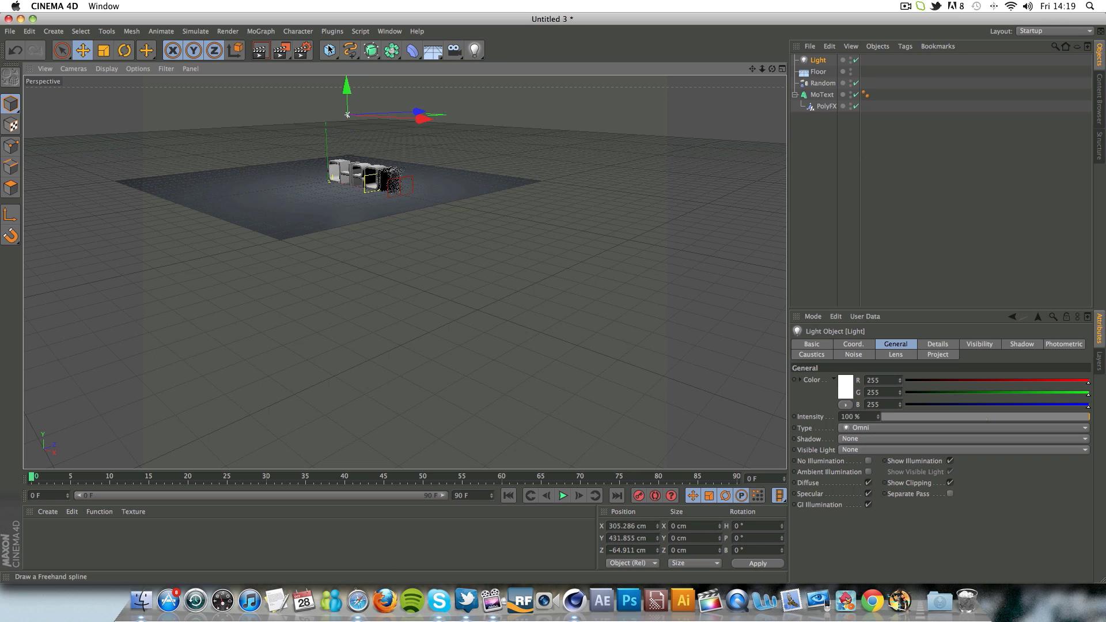
# Step: Add the Global Illumination effect in the render settings
pyautogui.click(228, 31)
pyautogui.click(246, 162)
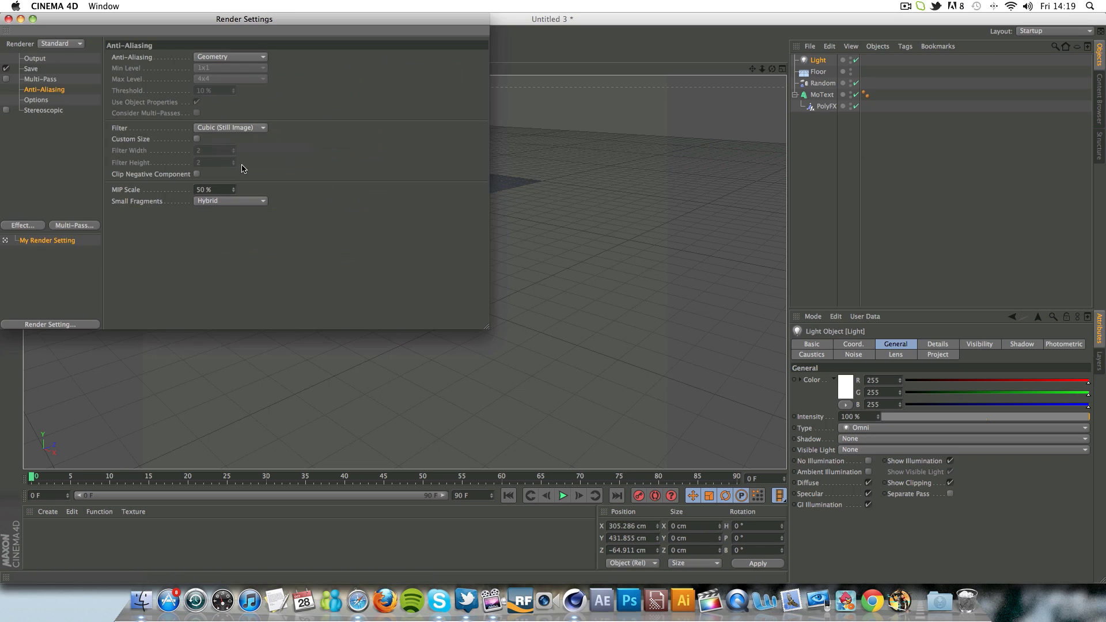
pyautogui.click(20, 226)
pyautogui.click(80, 336)
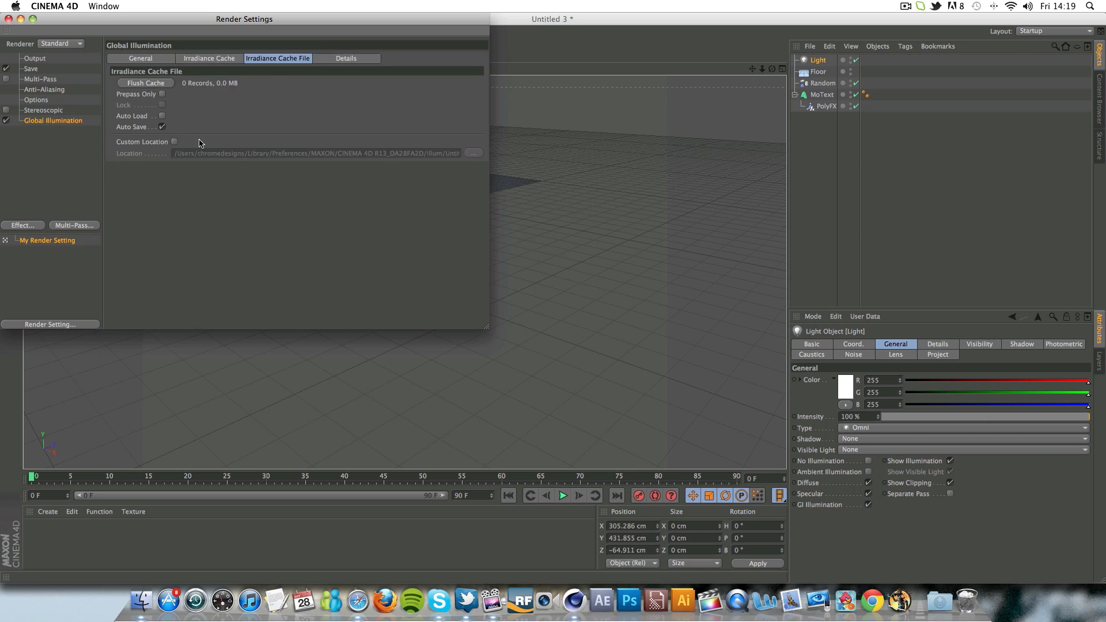
# Step: Set the irradiance cache's stochastic samples to Low, change its record density, and close the render settings
pyautogui.click(233, 58)
pyautogui.click(210, 84)
pyautogui.click(202, 117)
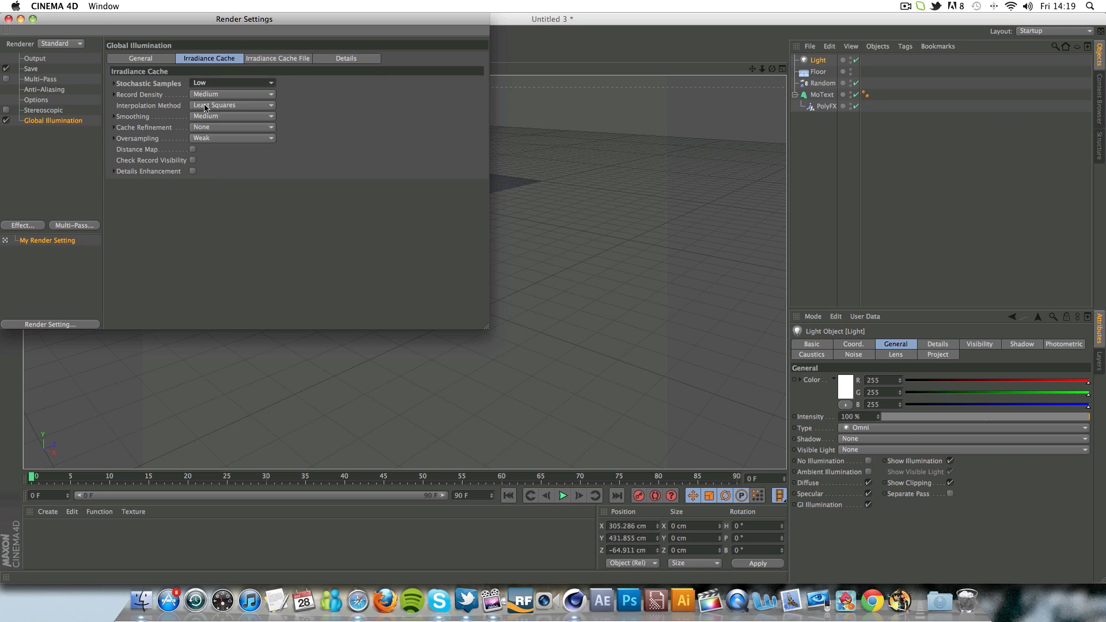
pyautogui.click(207, 94)
pyautogui.click(201, 130)
pyautogui.click(8, 19)
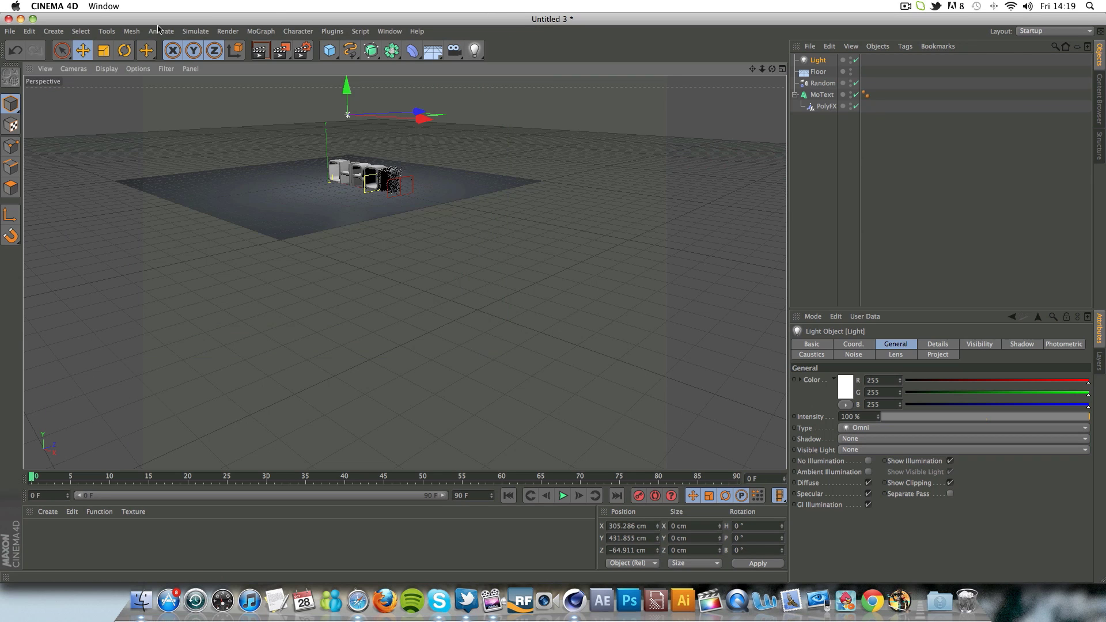
# Step: Render the view to preview the lit scene, then return to the editor with the floor selected
pyautogui.click(261, 51)
pyautogui.click(273, 223)
# Step: Move the PolyFX back along the text to about X 474 cm, and select the light
pyautogui.keyDown('alt'); pyautogui.moveTo(253, 220); pyautogui.dragTo(350, 217, button='right'); pyautogui.keyUp('alt')
pyautogui.moveTo(752, 69); pyautogui.dragTo(752, 162)
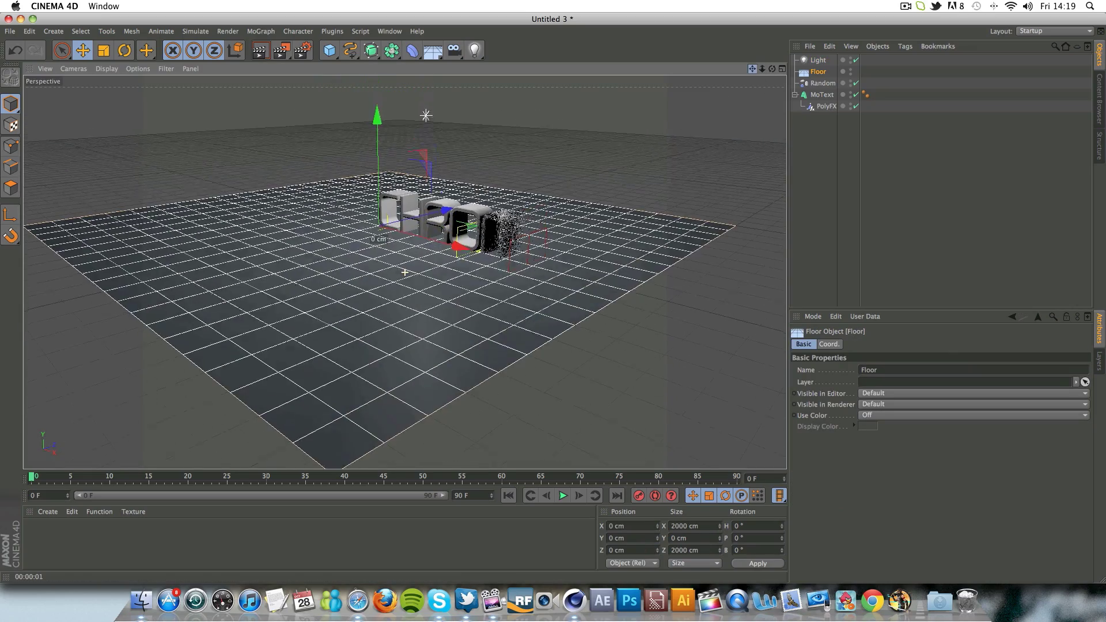
pyautogui.scroll(10, 611, 177)
pyautogui.scroll(4, 360, 304)
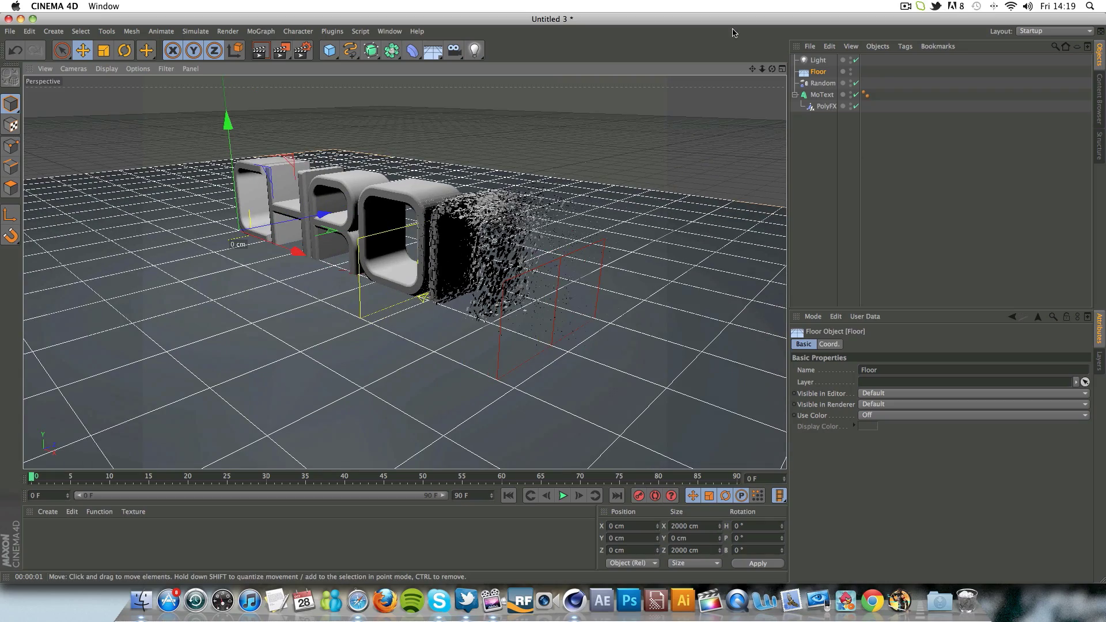
pyautogui.moveTo(772, 69)
pyautogui.mouseDown()
pyautogui.moveTo(749, 72)
pyautogui.moveTo(798, 72)
pyautogui.moveTo(766, 71)
pyautogui.mouseUp()
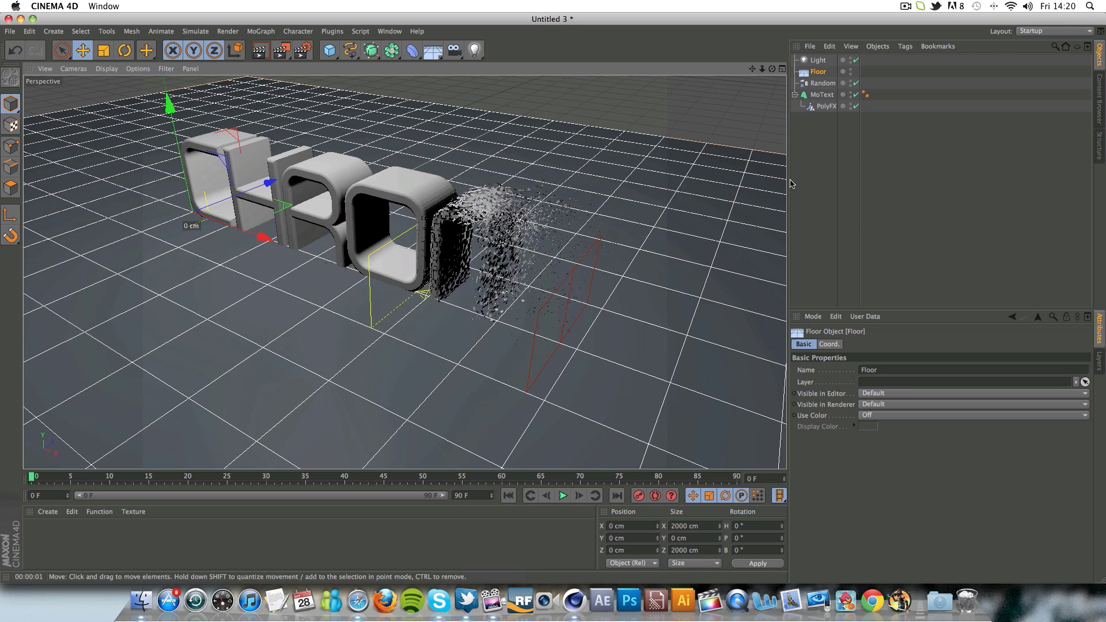
pyautogui.click(826, 106)
pyautogui.moveTo(587, 362); pyautogui.dragTo(496, 364)
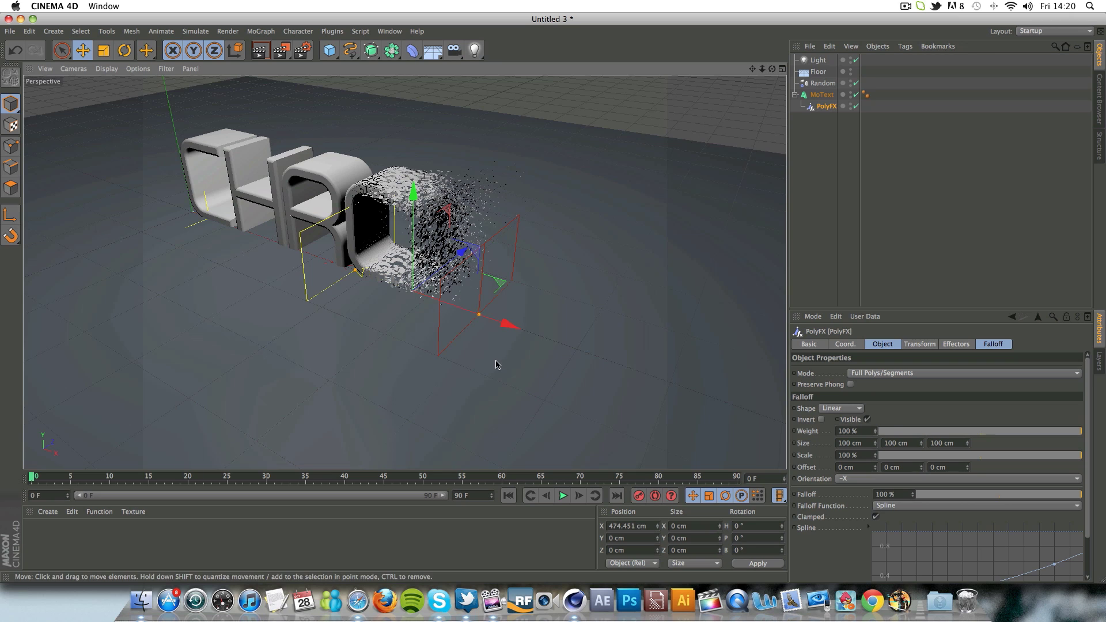
pyautogui.click(818, 60)
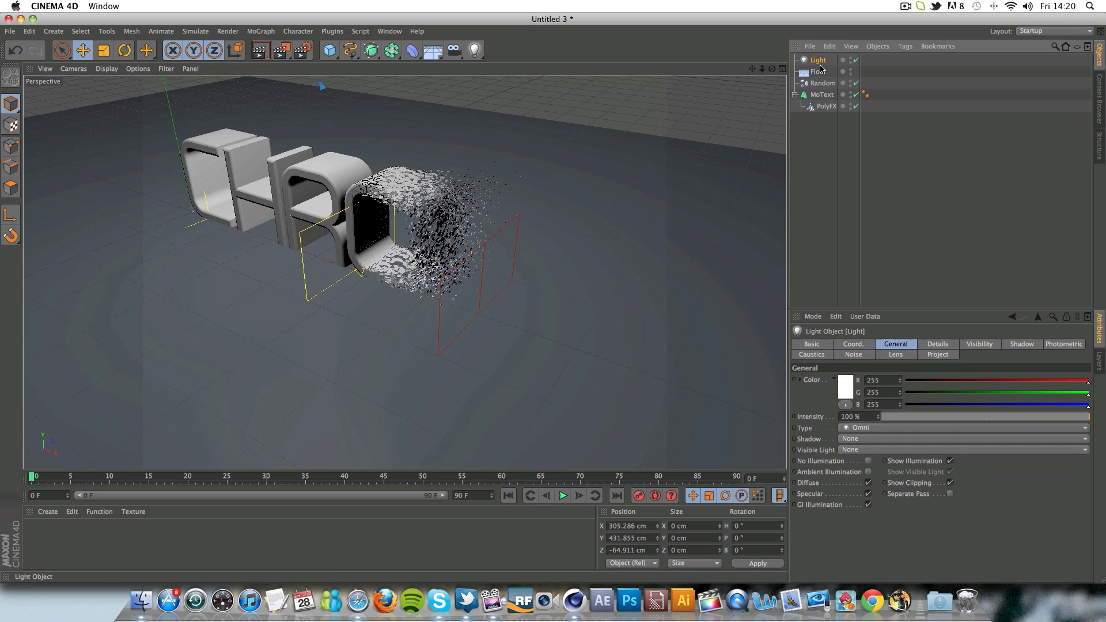
# Step: Give the light Shadow Maps (Soft) shadows and render the view to preview them
pyautogui.click(858, 439)
pyautogui.click(871, 462)
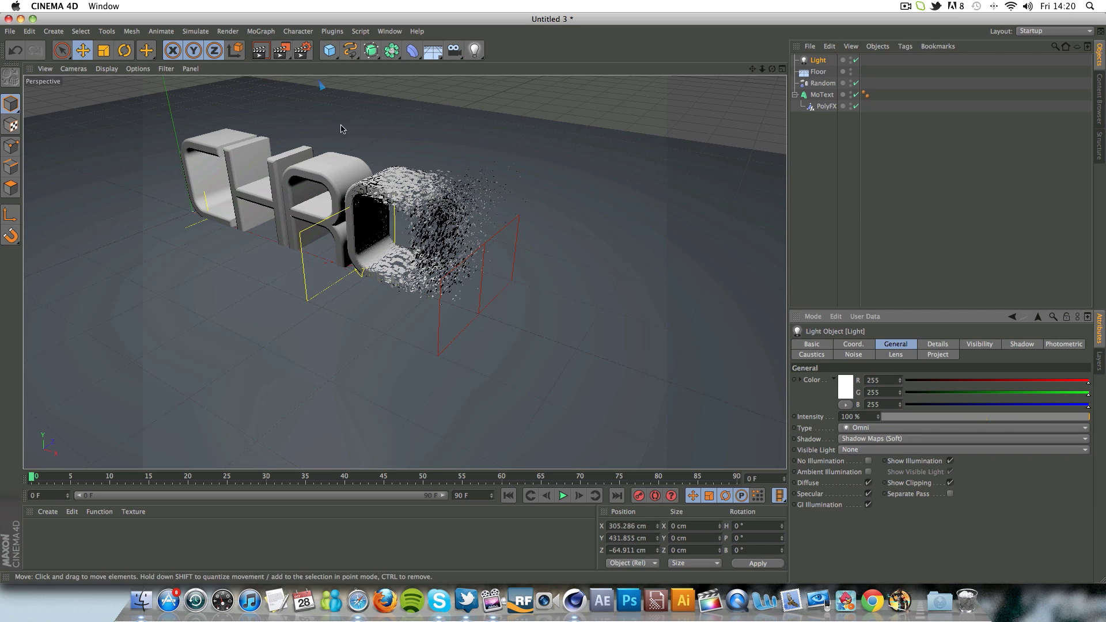
pyautogui.click(259, 50)
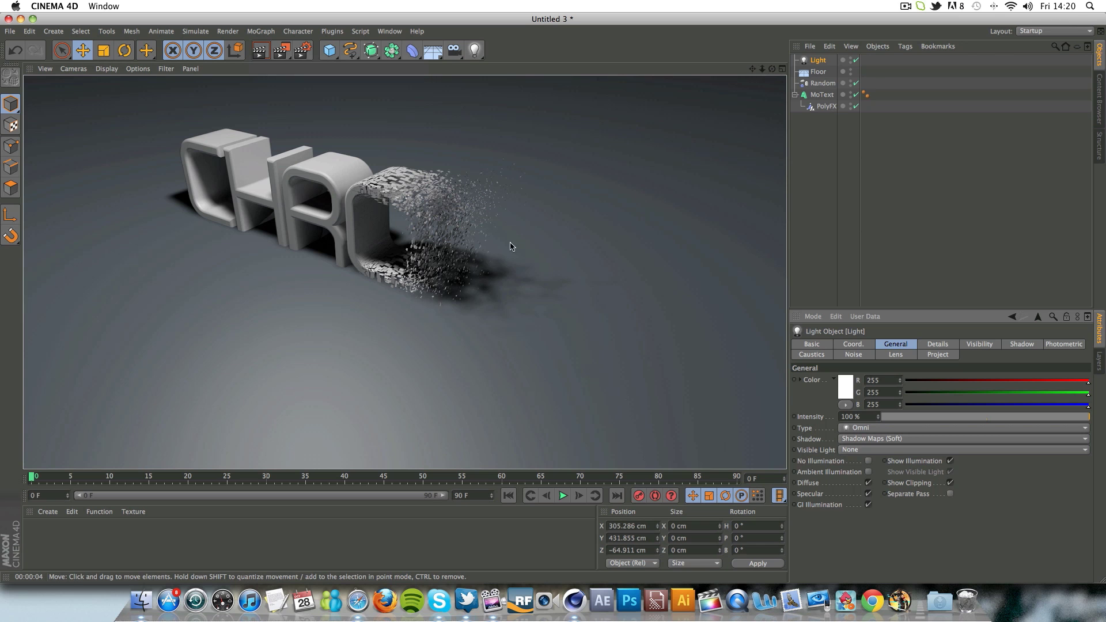
# Step: Try much stronger Random effector position values of 1741 cm in X, 3006 cm in Y and 1737 cm in Z
pyautogui.click(822, 83)
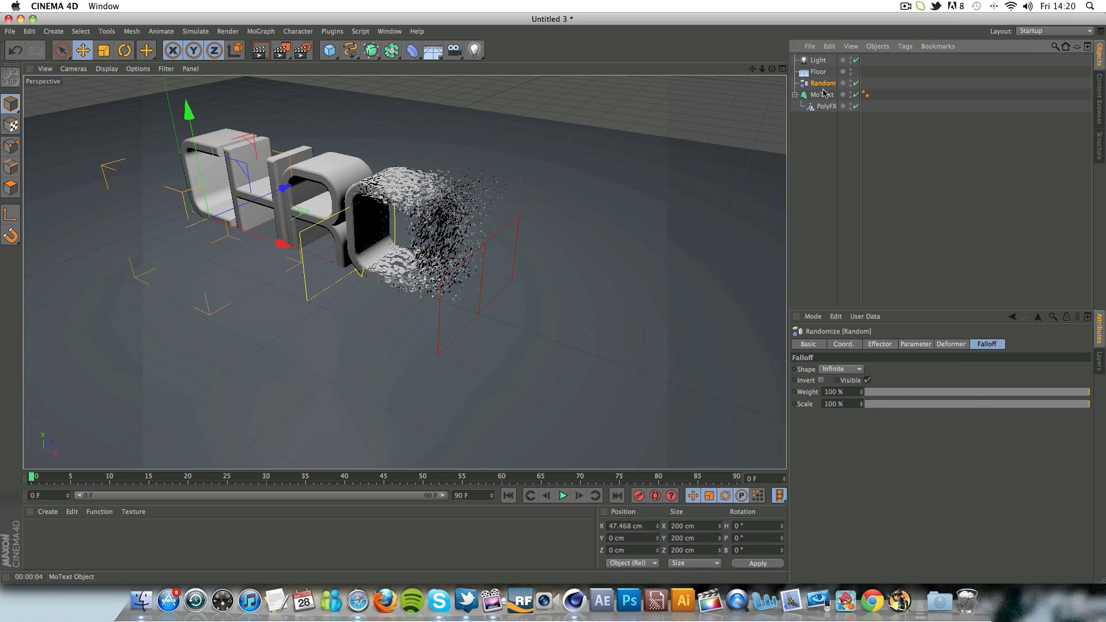
pyautogui.click(906, 348)
pyautogui.moveTo(870, 406); pyautogui.dragTo(870, 311)
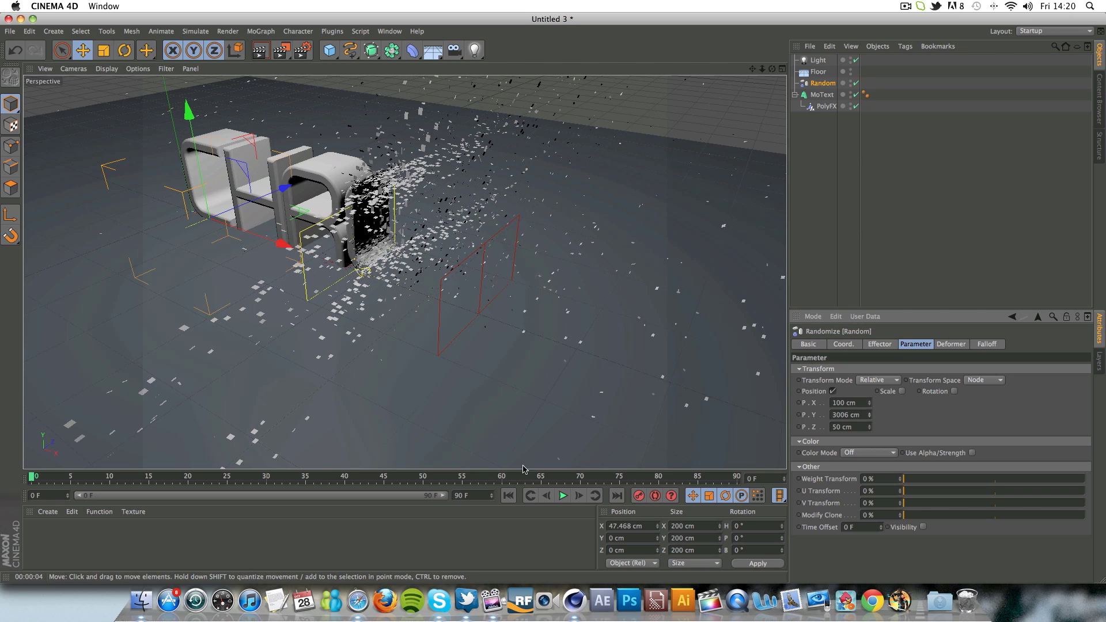
pyautogui.moveTo(870, 427); pyautogui.dragTo(870, 369)
pyautogui.click(867, 503)
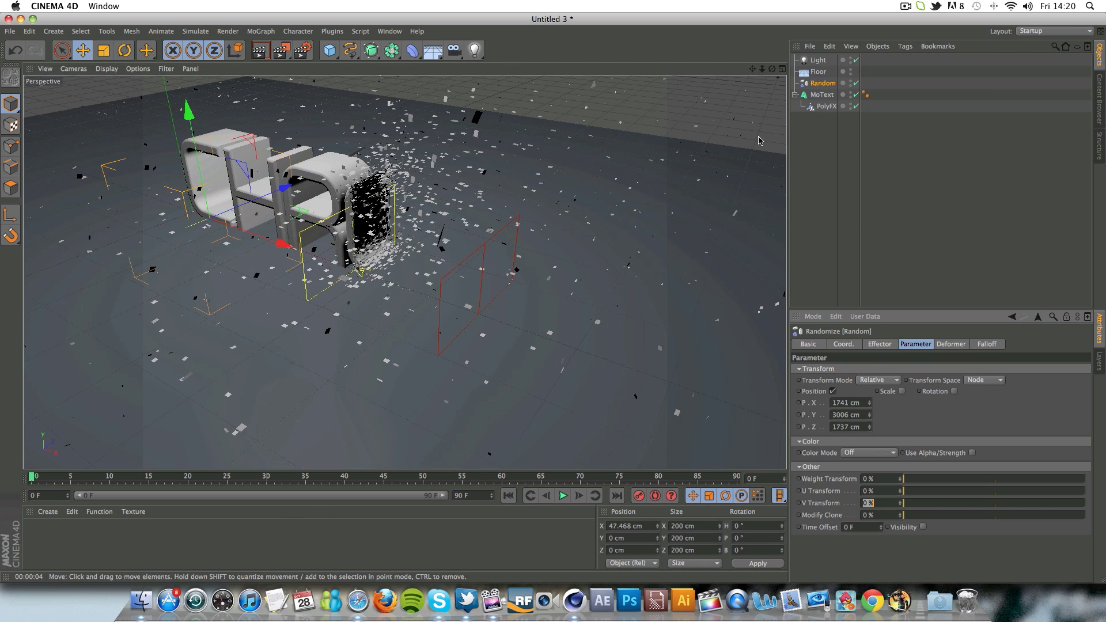
# Step: Move the PolyFX forward along the text to about X 592 cm
pyautogui.click(397, 219)
pyautogui.moveTo(506, 321); pyautogui.dragTo(595, 353)
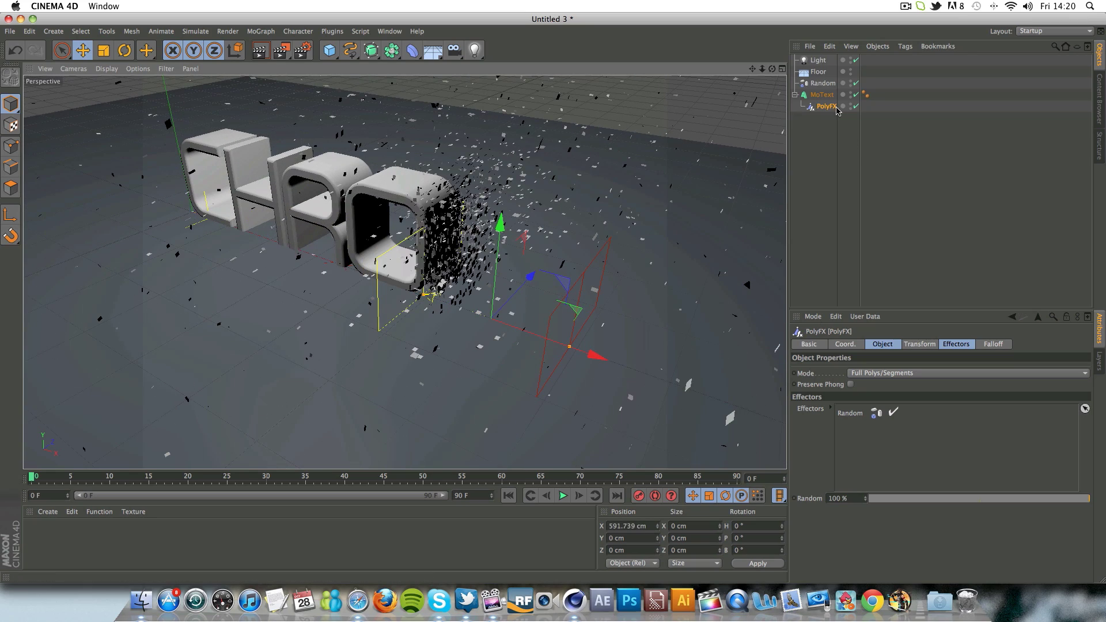
# Step: Set the Random effector's position parameters to 100 cm in X, Y and Z
pyautogui.click(823, 84)
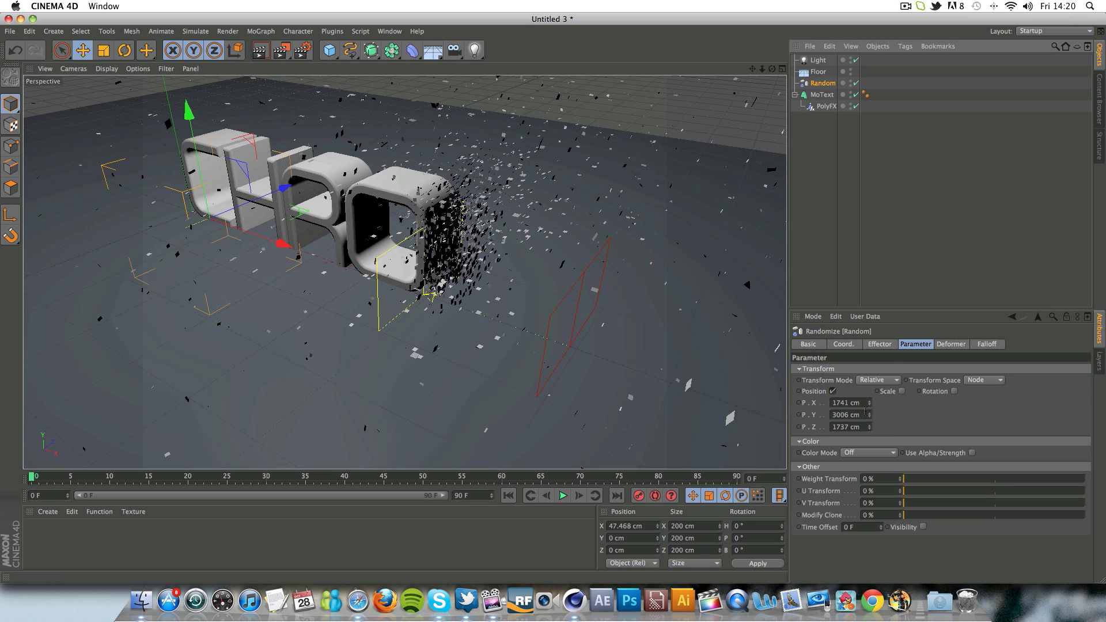
pyautogui.moveTo(862, 405); pyautogui.dragTo(816, 405)
pyautogui.write('100')
pyautogui.press('Tab')
pyautogui.write('100')
pyautogui.press('Tab')
pyautogui.write('100')
pyautogui.press('Return')
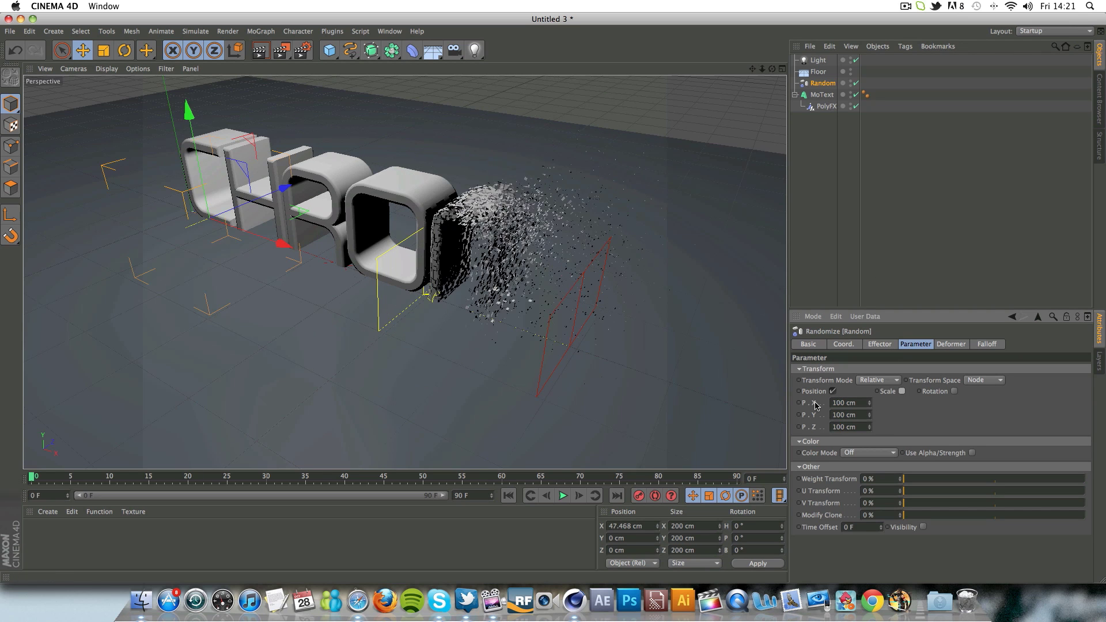
# Step: Try a Z position value of 10000 cm on the Random effector
pyautogui.moveTo(872, 429); pyautogui.dragTo(832, 427)
pyautogui.write('100')
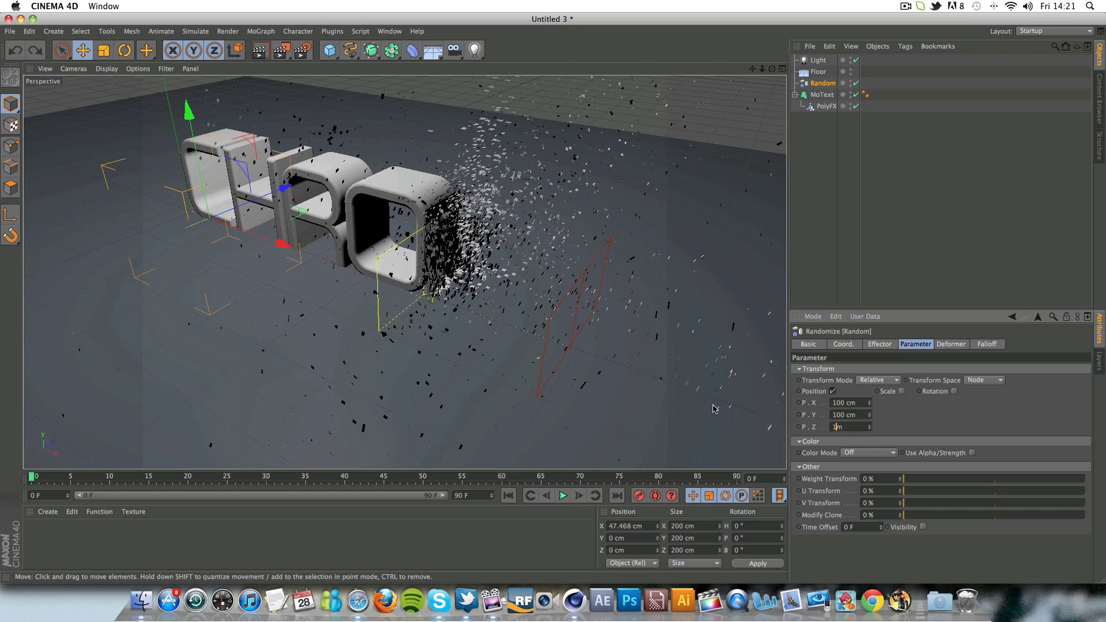
pyautogui.write('00')
pyautogui.press('Return')
# Step: Try a Y position value of 350 cm on the Random effector, and restore both Y and Z to 100 cm
pyautogui.moveTo(870, 415); pyautogui.dragTo(870, 415)
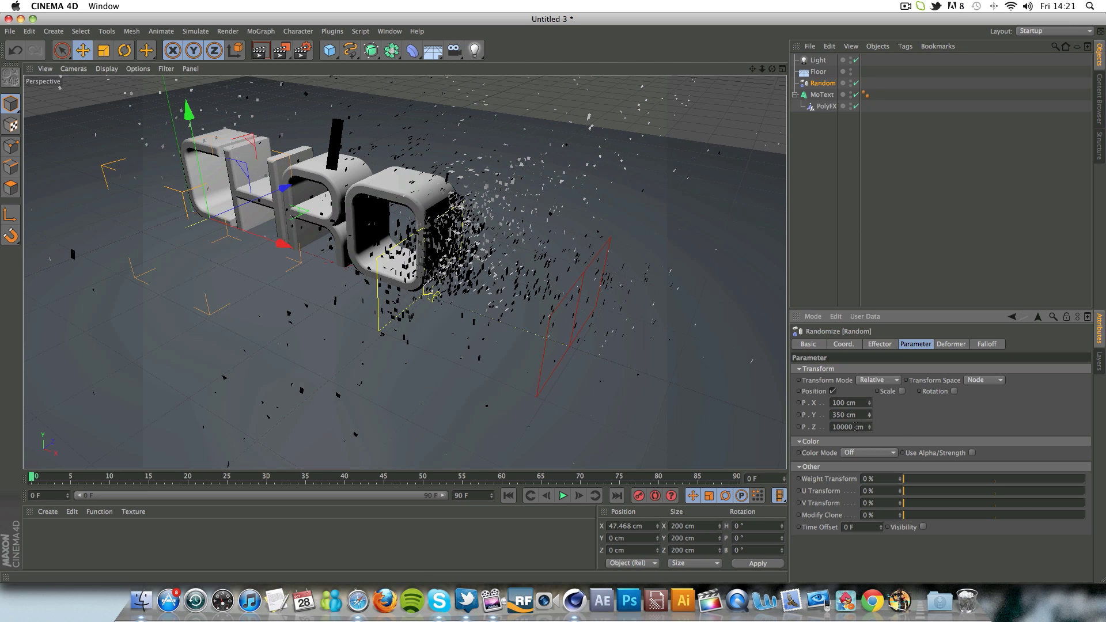
pyautogui.doubleClick(838, 414)
pyautogui.write('100')
pyautogui.press('Return')
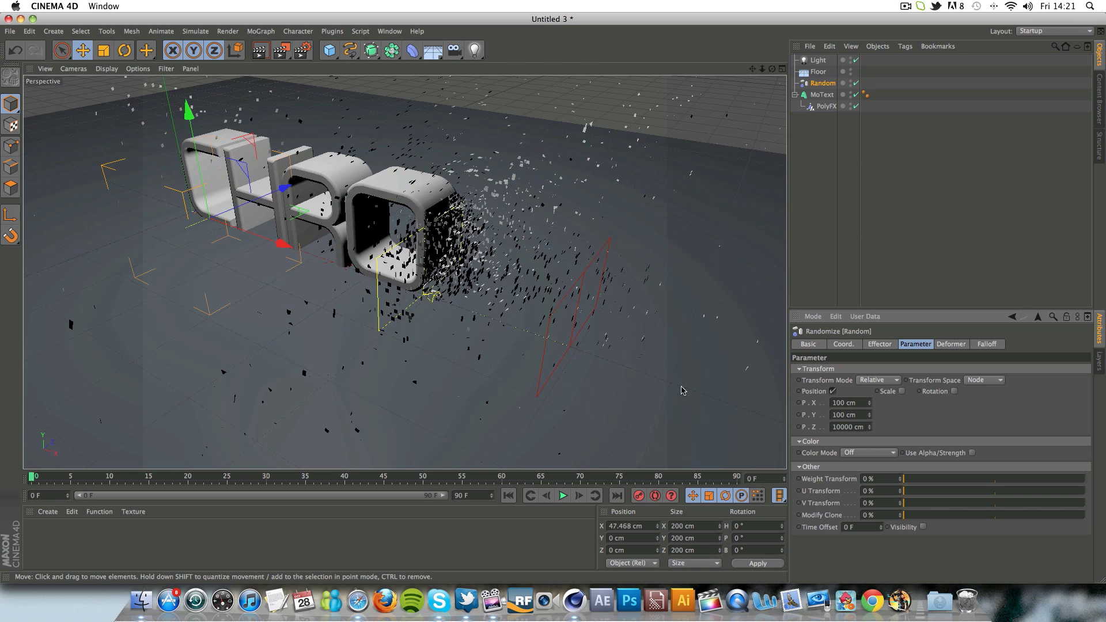
pyautogui.press('BackSpace')
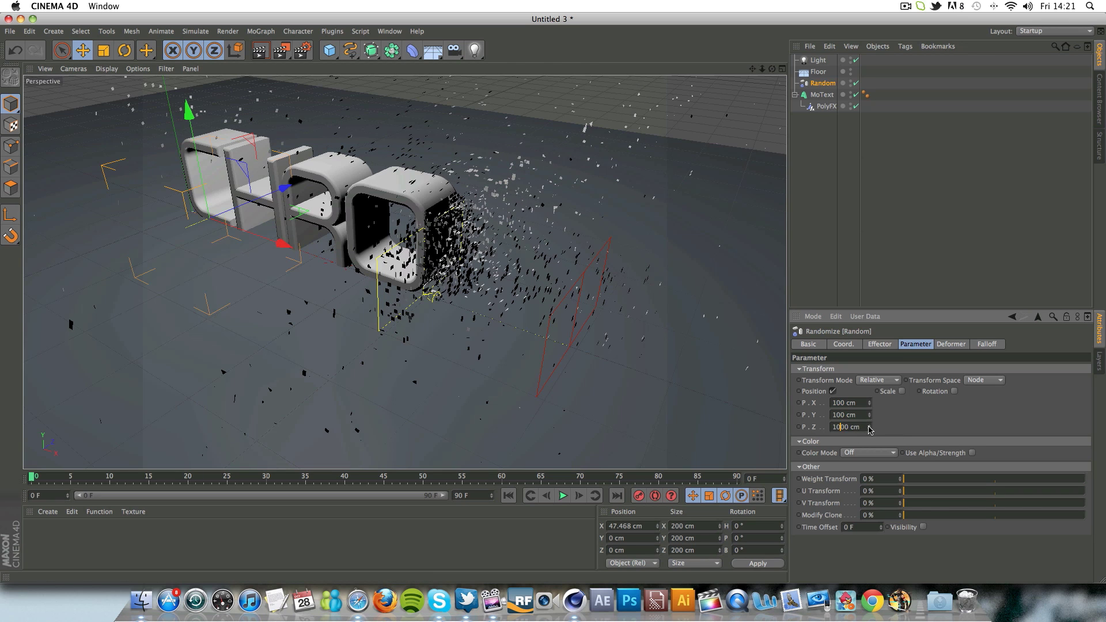
pyautogui.press('Return')
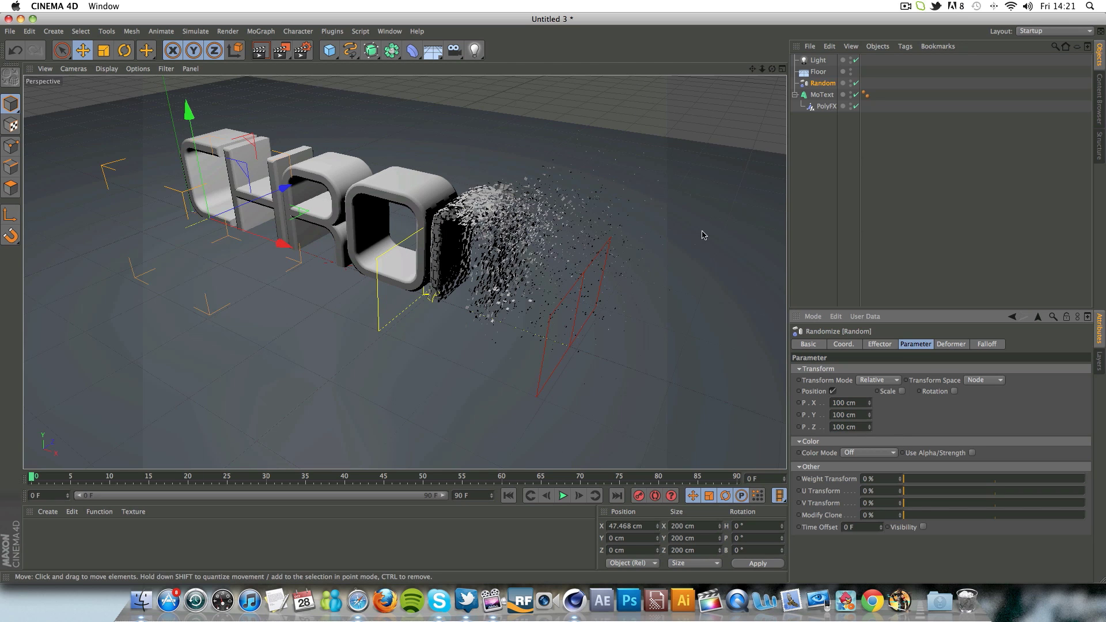
# Step: Move the Random effector along X to about -100 cm and raise its X position parameter to 314 cm
pyautogui.moveTo(294, 271); pyautogui.dragTo(228, 235)
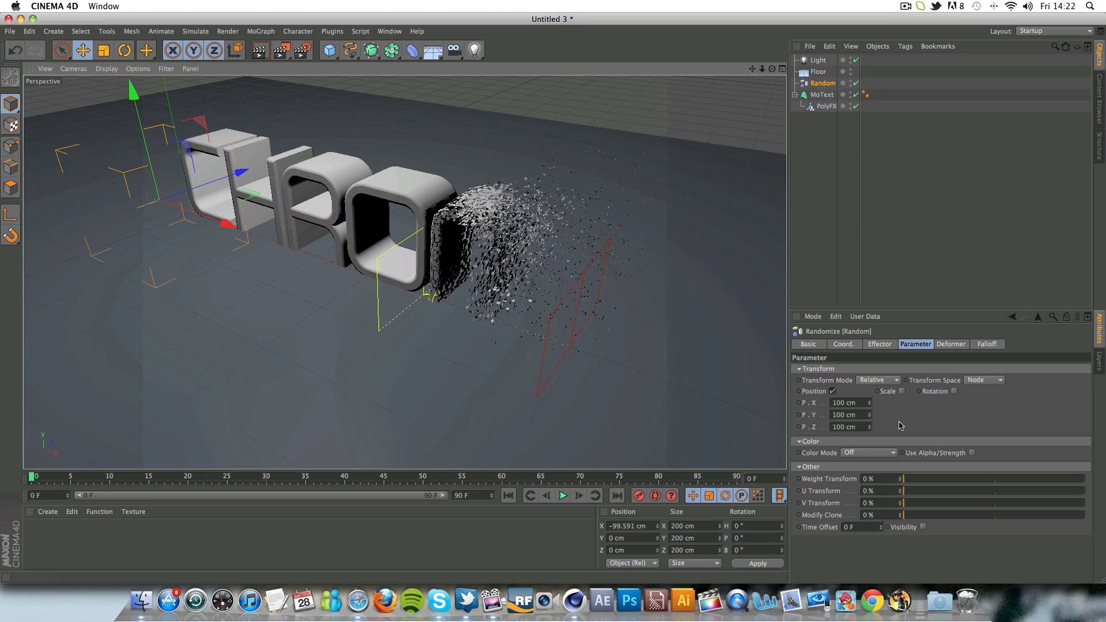
pyautogui.moveTo(870, 403); pyautogui.dragTo(657, 558)
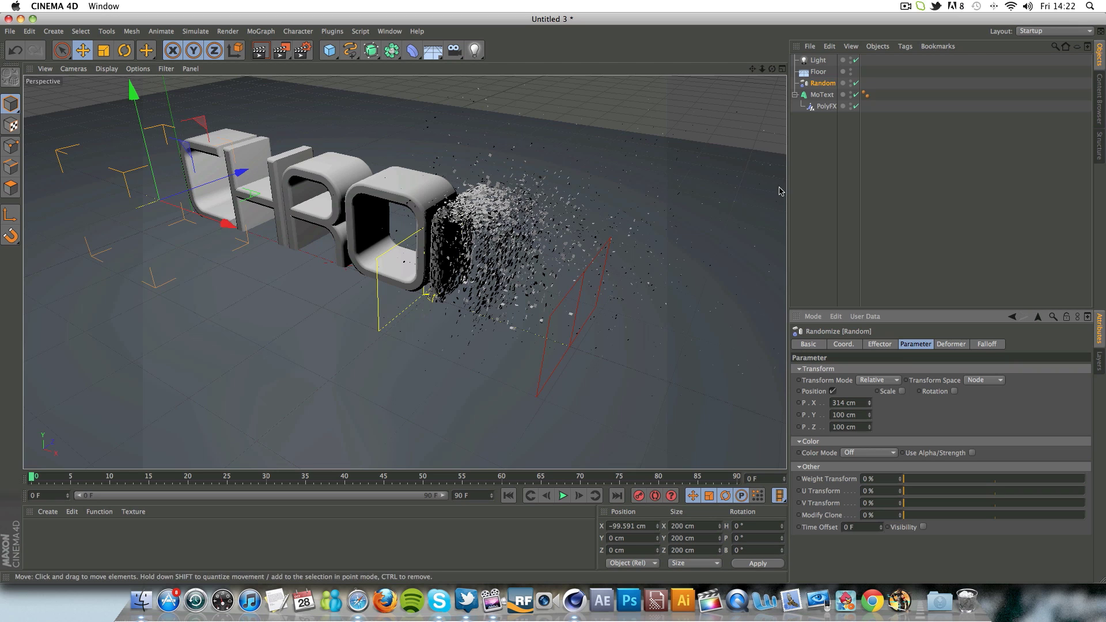
# Step: Set the PolyFX falloff shape to Box and move it to about X 641, Y 49, Z 26 cm
pyautogui.click(825, 106)
pyautogui.click(971, 346)
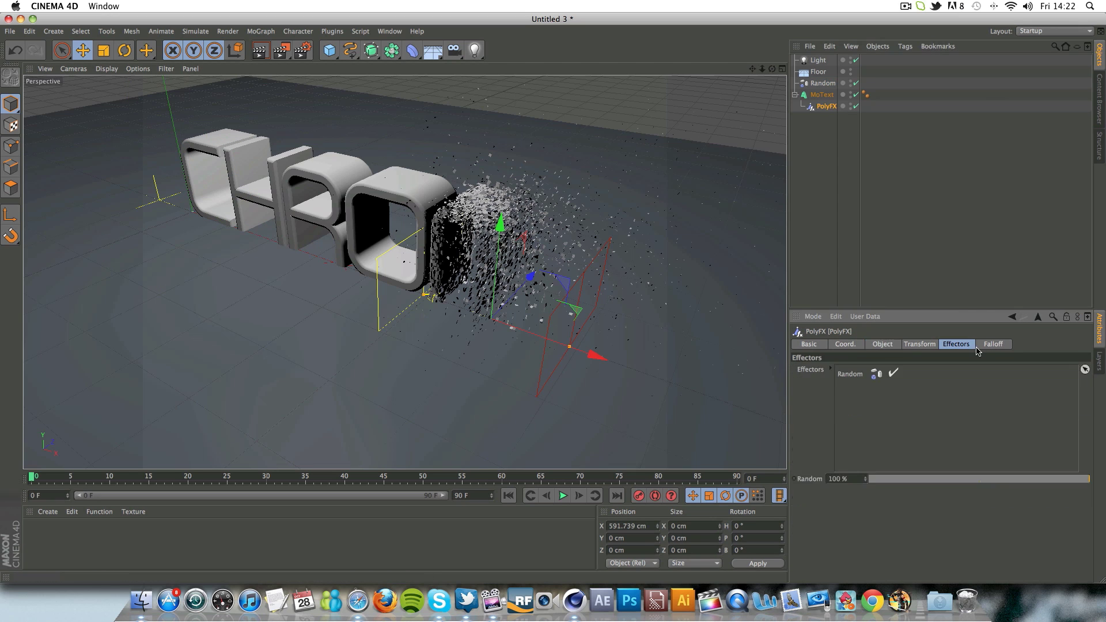
pyautogui.click(986, 344)
pyautogui.click(856, 372)
pyautogui.click(828, 393)
pyautogui.moveTo(497, 233); pyautogui.dragTo(503, 203)
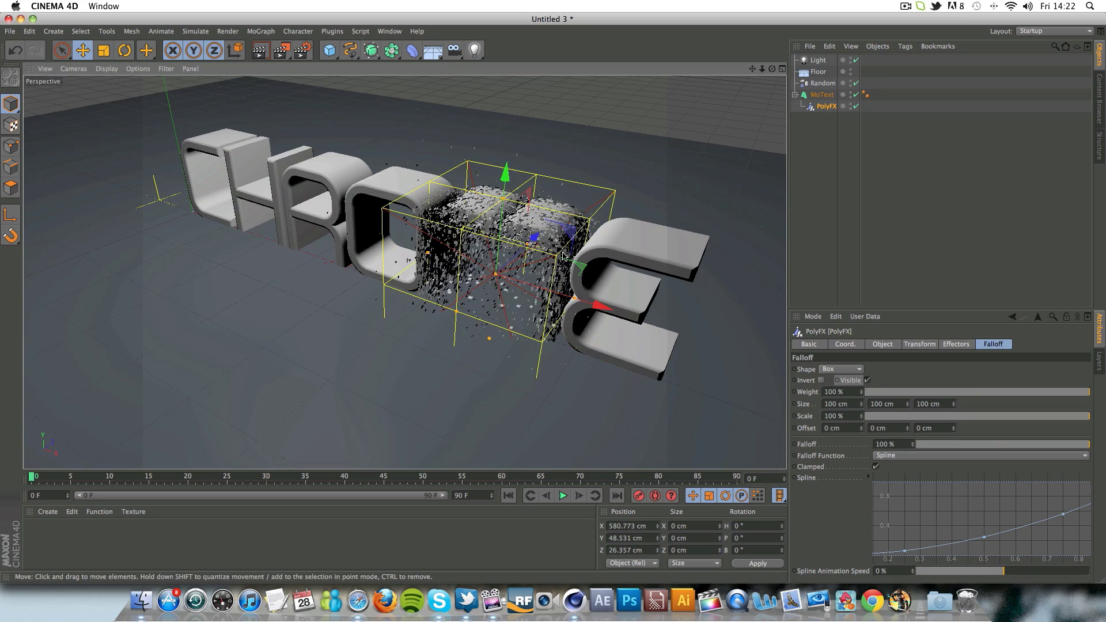
pyautogui.moveTo(610, 307); pyautogui.dragTo(658, 317)
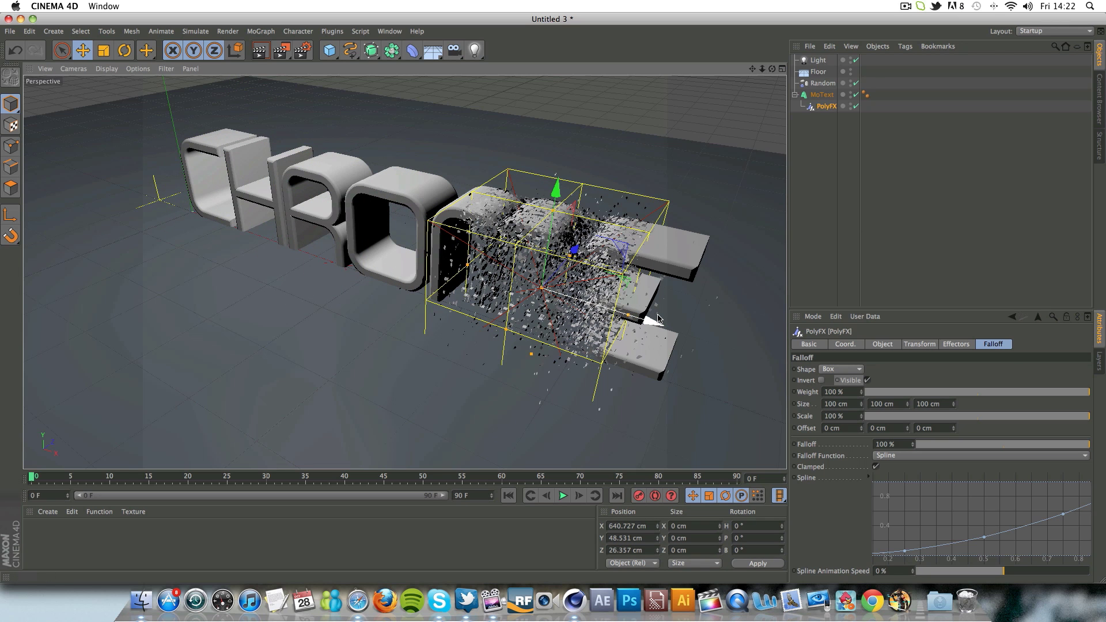